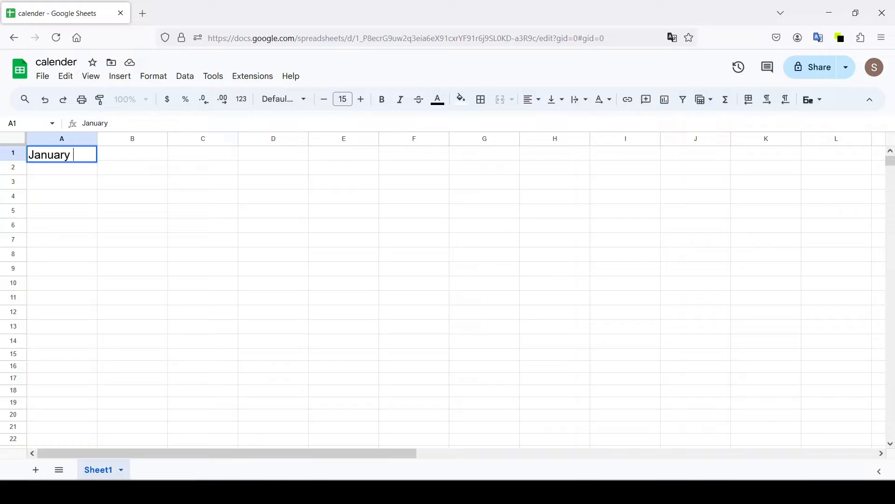
Complete the calendar title in cell A1 as January 2024.
{"action": "type", "text": "2024"}
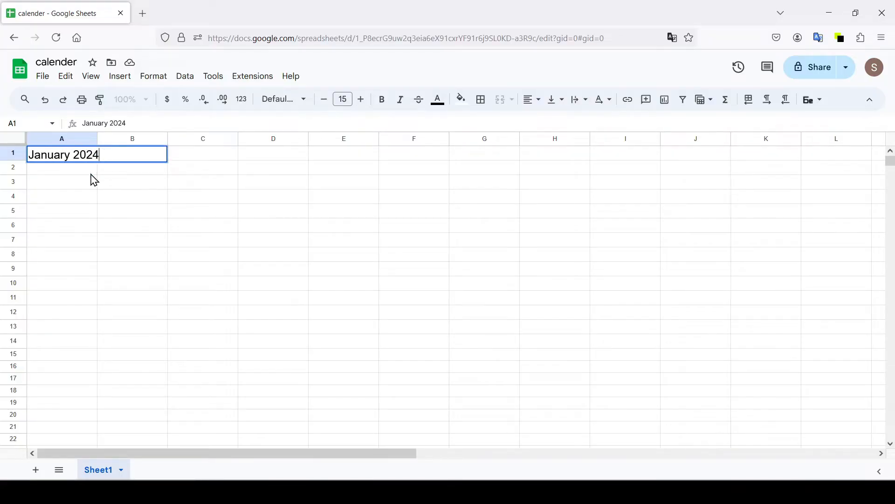
{"action": "key", "text": "Return"}
Merge cells A1:G1 into one title cell and center the title horizontally.
{"action": "left_click", "coordinate": [90, 160]}
{"action": "left_click_drag", "start_coordinate": [95, 161], "coordinate": [492, 160]}
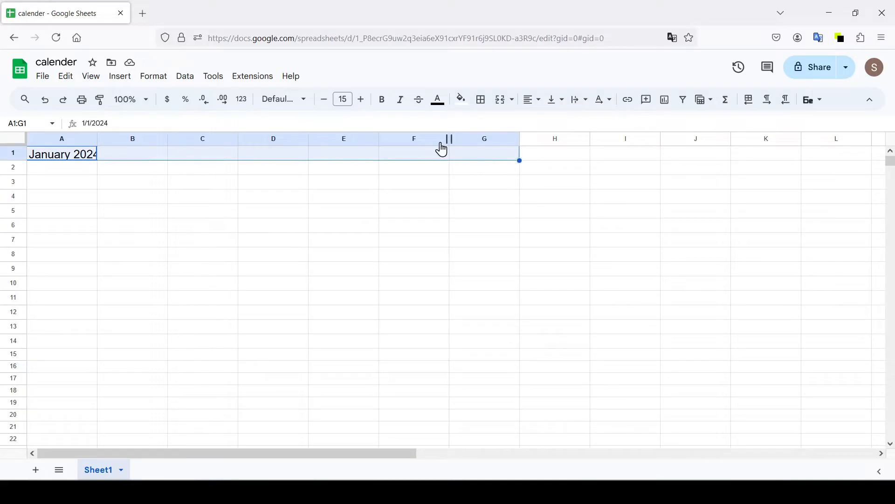
{"action": "left_click", "coordinate": [512, 100]}
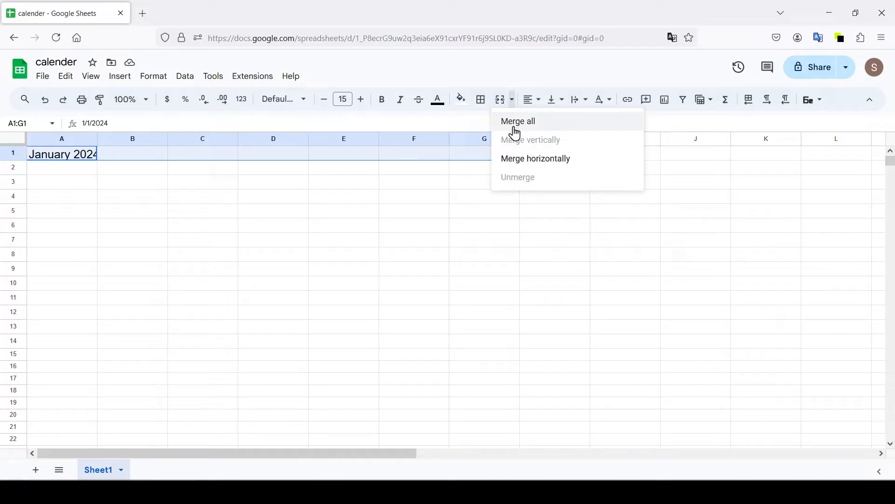
{"action": "left_click", "coordinate": [537, 122]}
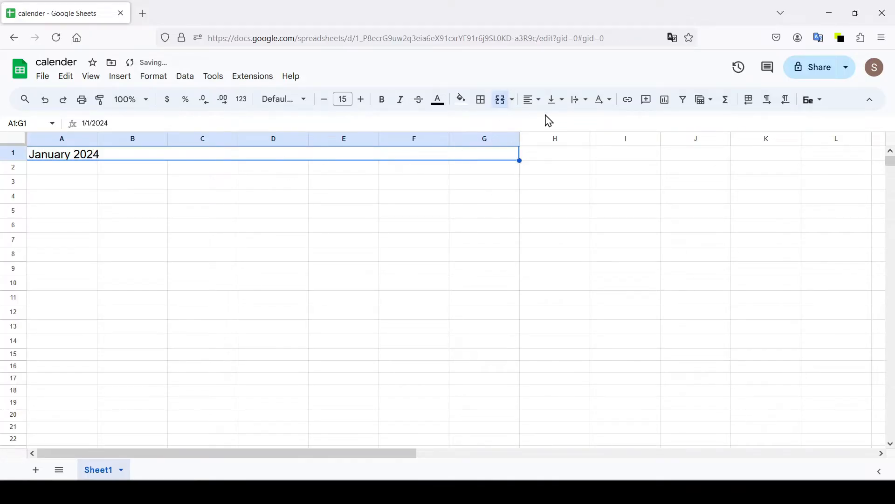
{"action": "left_click", "coordinate": [534, 100]}
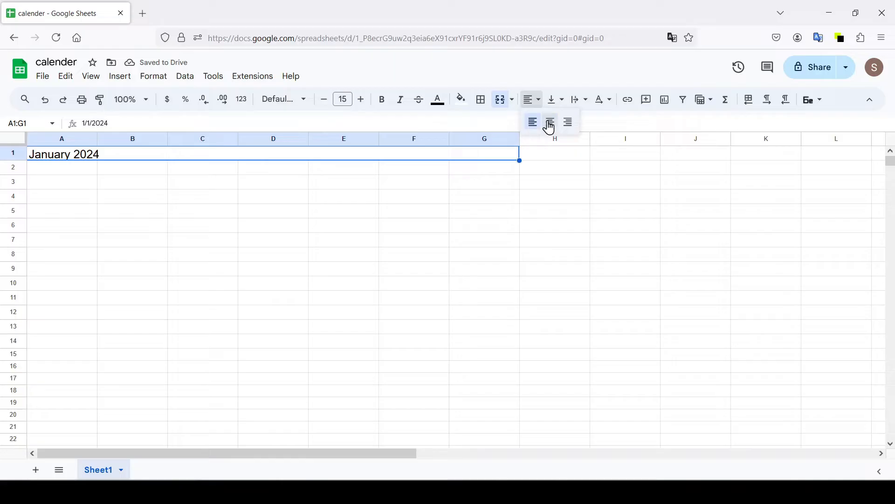
{"action": "left_click", "coordinate": [549, 123]}
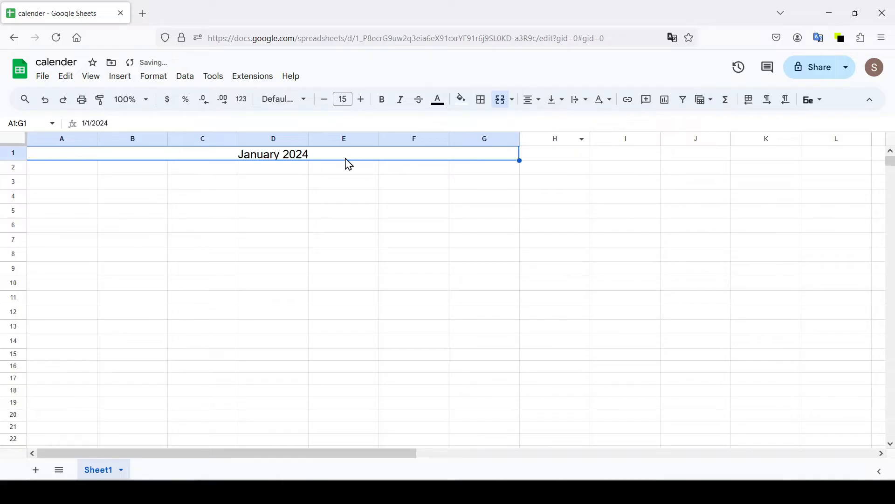
Enter Sunday in A2 and autofill the weekday headers across to Saturday in G2.
{"action": "left_click", "coordinate": [141, 172]}
{"action": "left_click", "coordinate": [82, 172]}
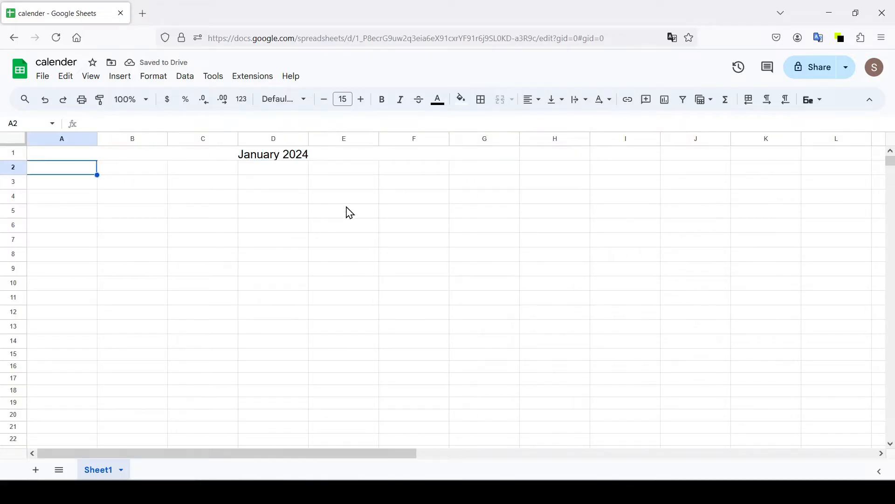
{"action": "type", "text": "Sunday"}
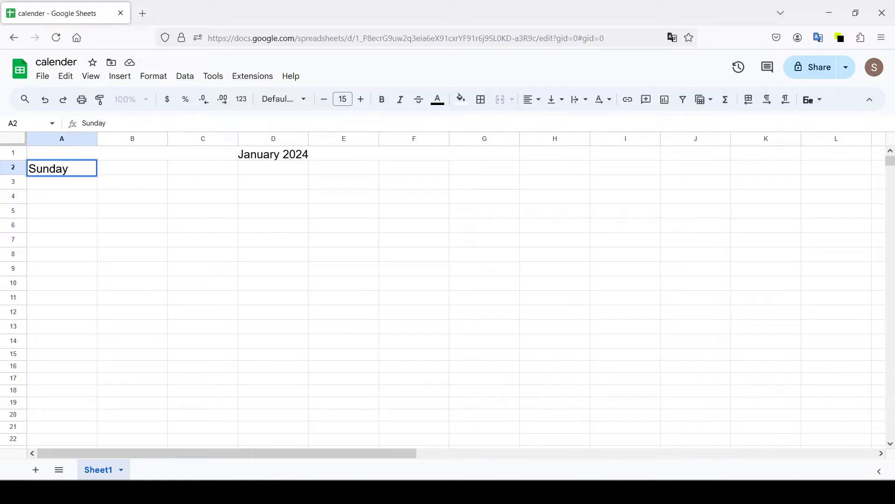
{"action": "left_click", "coordinate": [126, 172]}
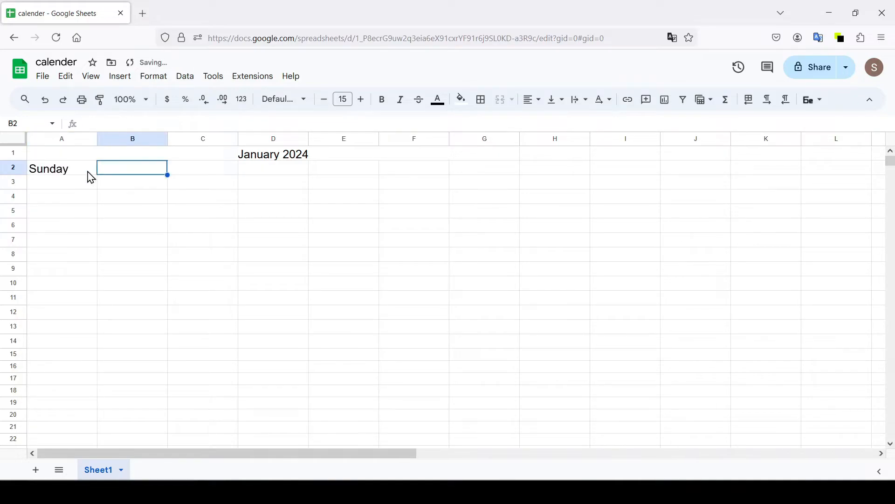
{"action": "left_click", "coordinate": [85, 171]}
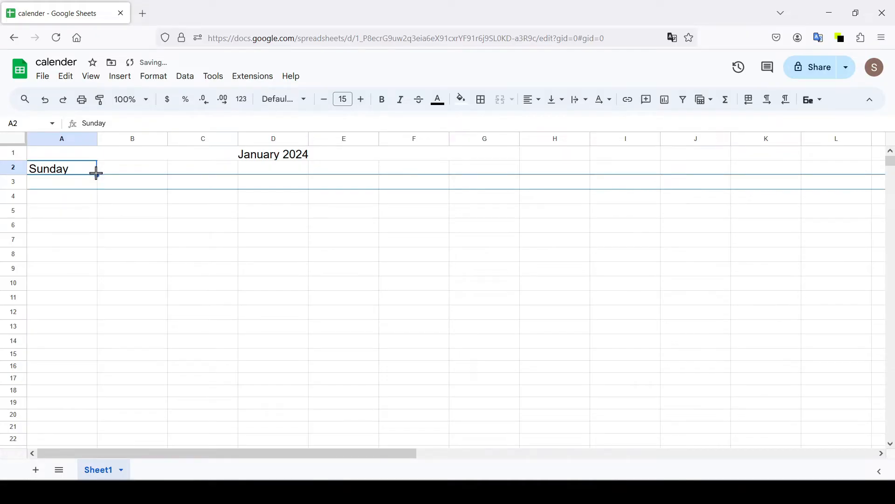
{"action": "left_click_drag", "start_coordinate": [97, 173], "coordinate": [492, 174]}
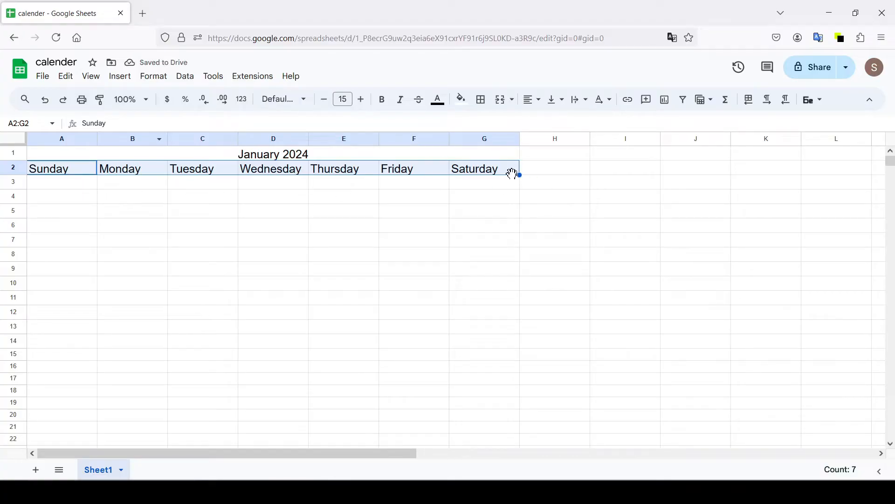
{"action": "left_click", "coordinate": [531, 171]}
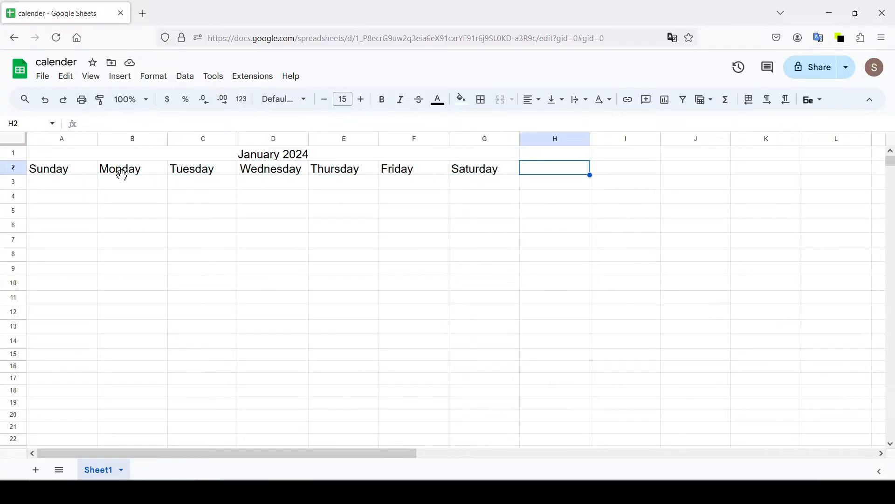
Enter 1 in B3 as the first date, under Monday.
{"action": "left_click", "coordinate": [133, 185]}
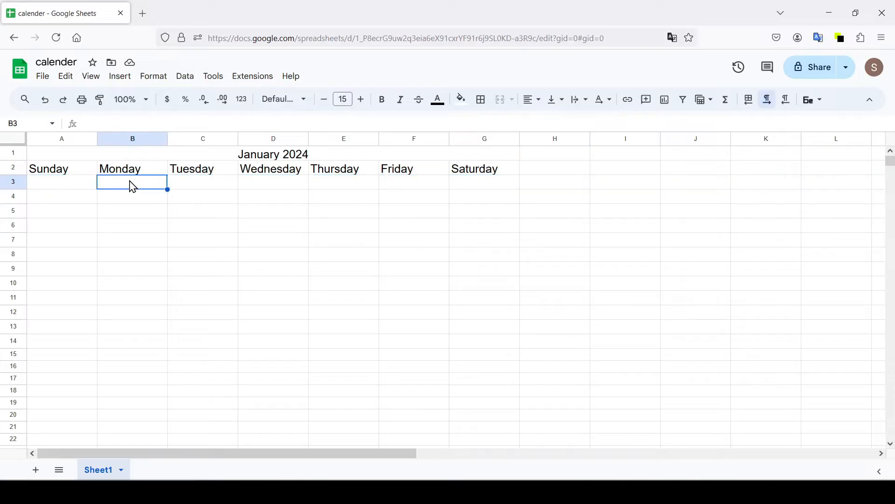
{"action": "left_click", "coordinate": [209, 189]}
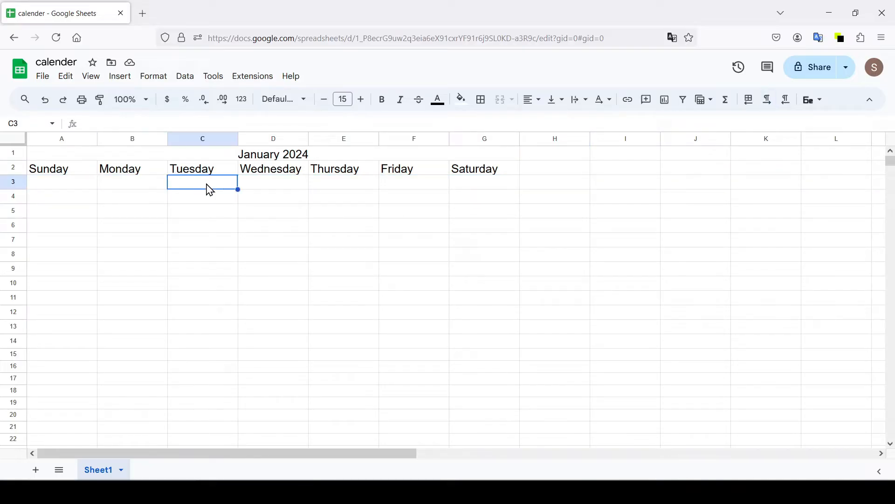
{"action": "left_click", "coordinate": [143, 187]}
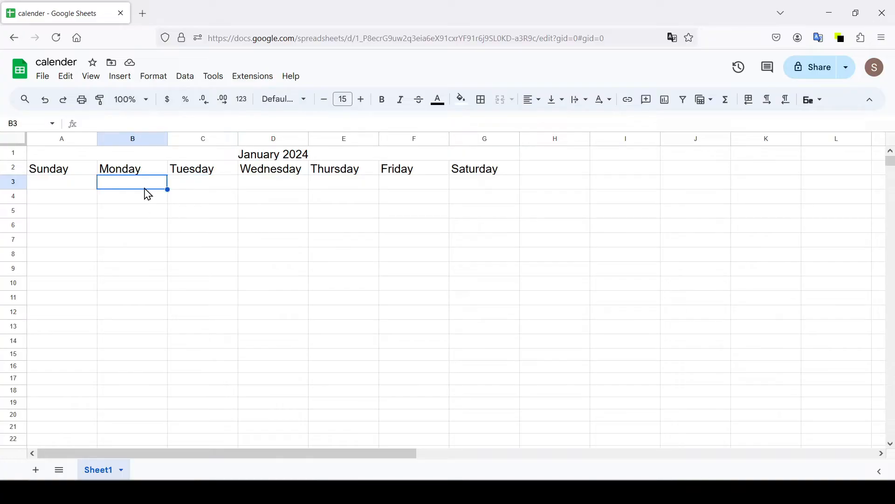
{"action": "type", "text": "1"}
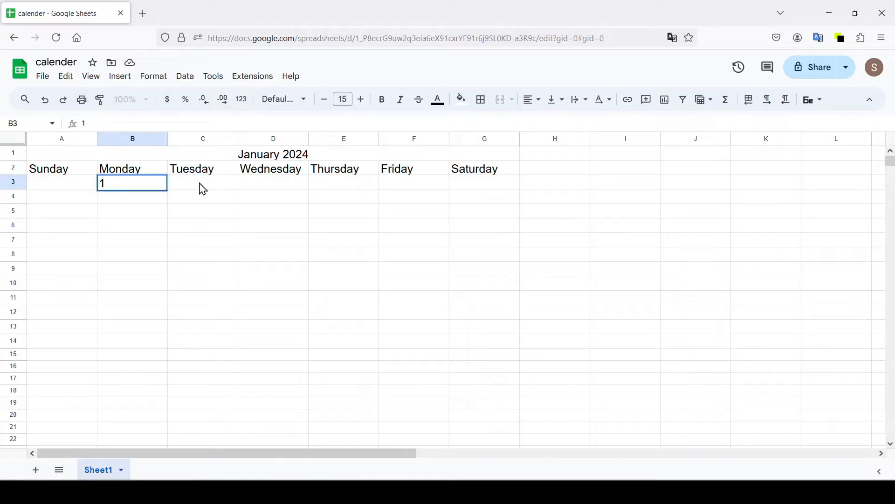
Enter the dates 2, 3 and 4 manually in cells C3, D3 and E3.
{"action": "left_click", "coordinate": [203, 189]}
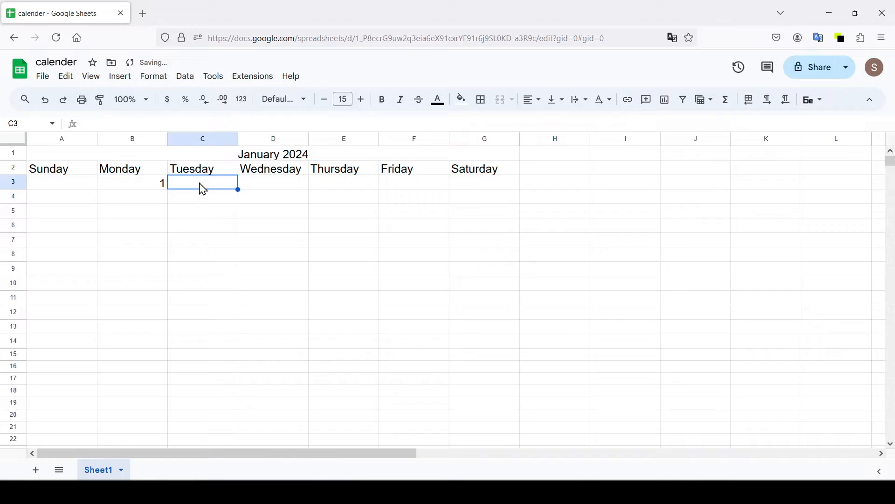
{"action": "type", "text": "2"}
{"action": "left_click", "coordinate": [280, 184]}
{"action": "type", "text": "3"}
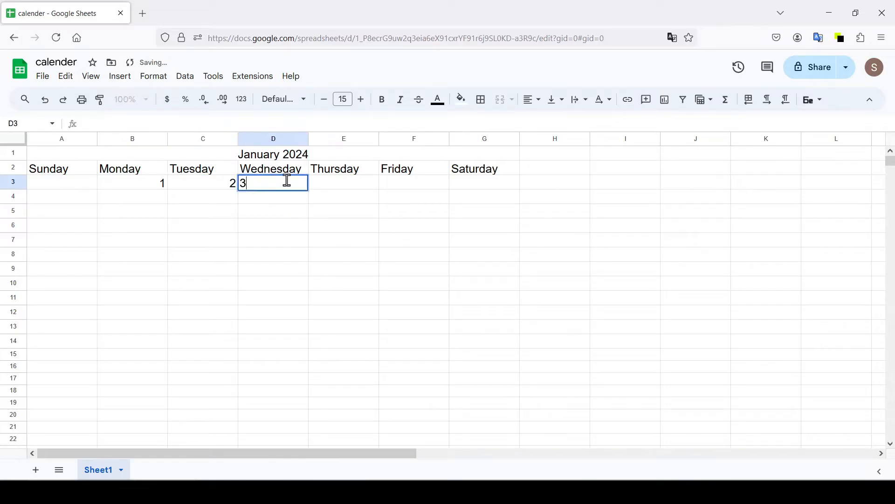
{"action": "left_click", "coordinate": [326, 185]}
{"action": "type", "text": "4"}
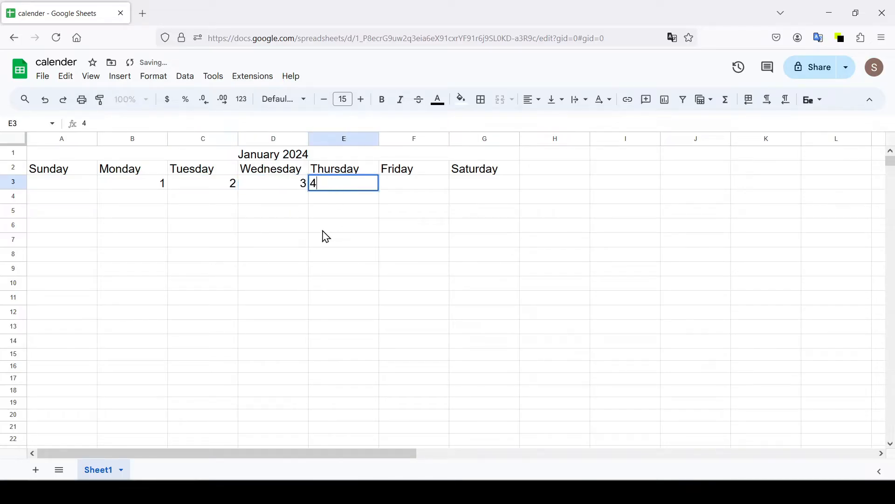
{"action": "left_click", "coordinate": [316, 196]}
{"action": "left_click", "coordinate": [334, 185]}
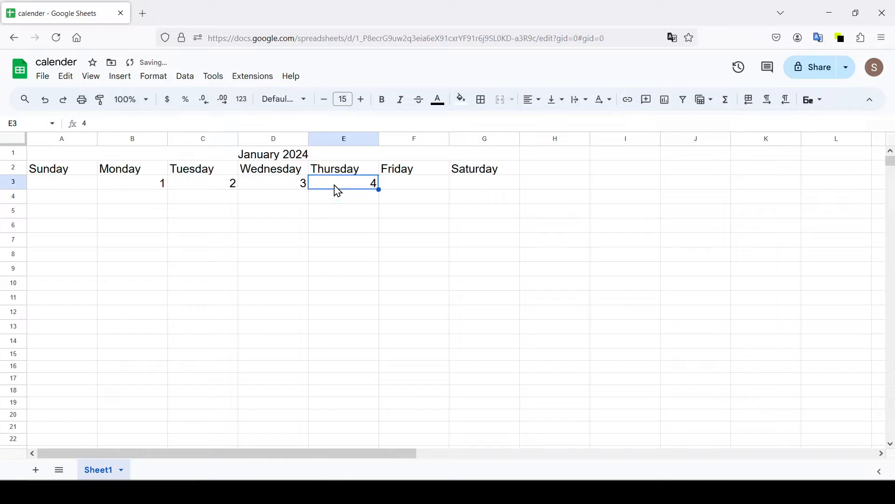
{"action": "left_click", "coordinate": [261, 188]}
Enter the formula =B3+1 in C3 and fill it across to G3 under Saturday.
{"action": "left_click", "coordinate": [210, 187]}
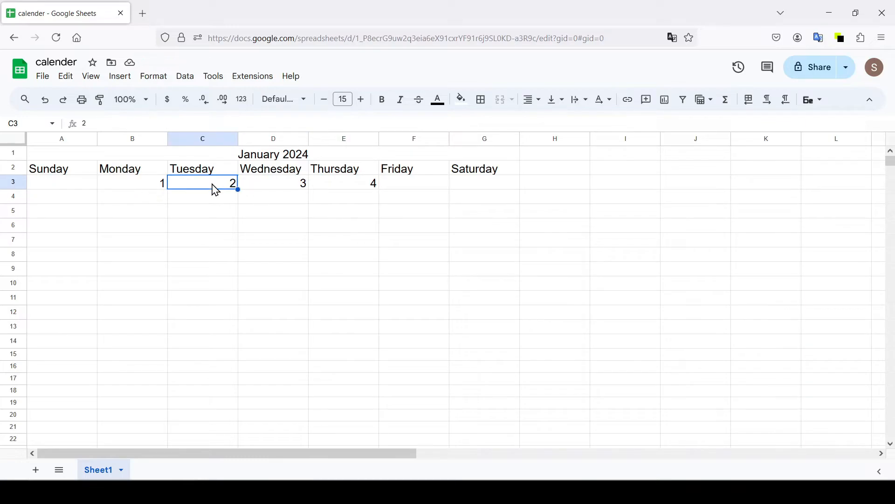
{"action": "type", "text": "="}
{"action": "left_click", "coordinate": [147, 185]}
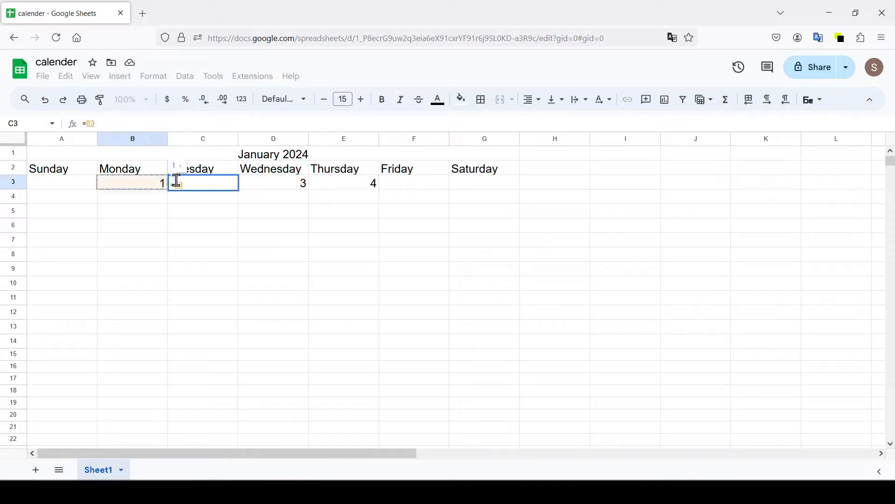
{"action": "type", "text": "+1"}
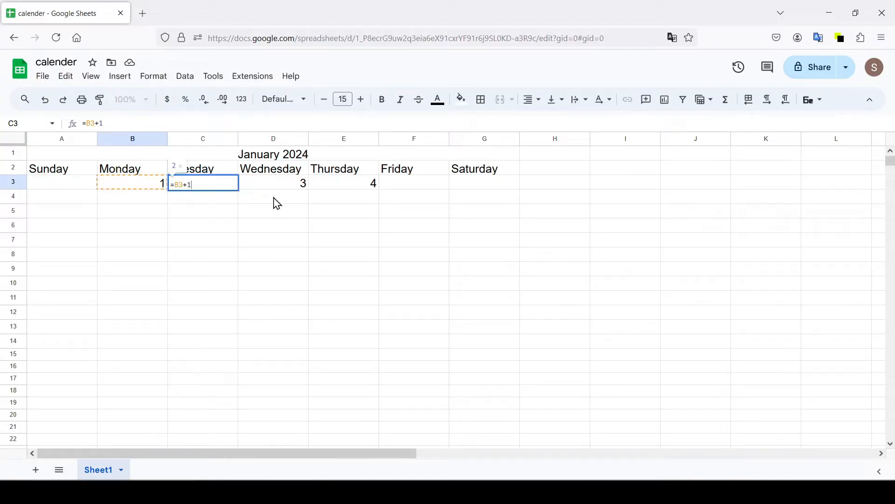
{"action": "key", "text": "Return"}
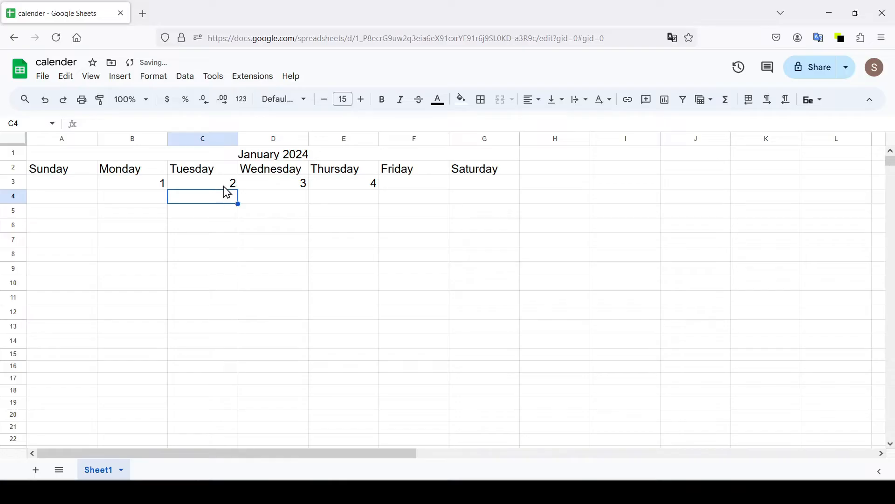
{"action": "left_click", "coordinate": [233, 187]}
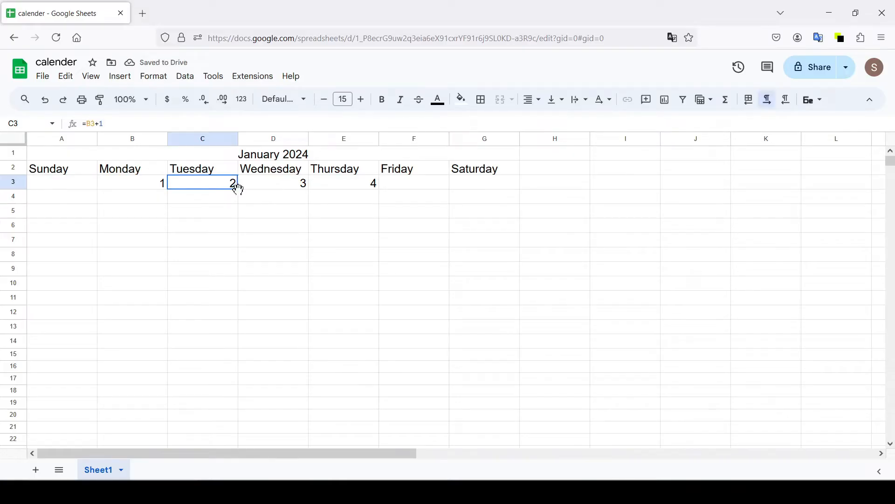
{"action": "left_click_drag", "start_coordinate": [239, 187], "coordinate": [476, 192]}
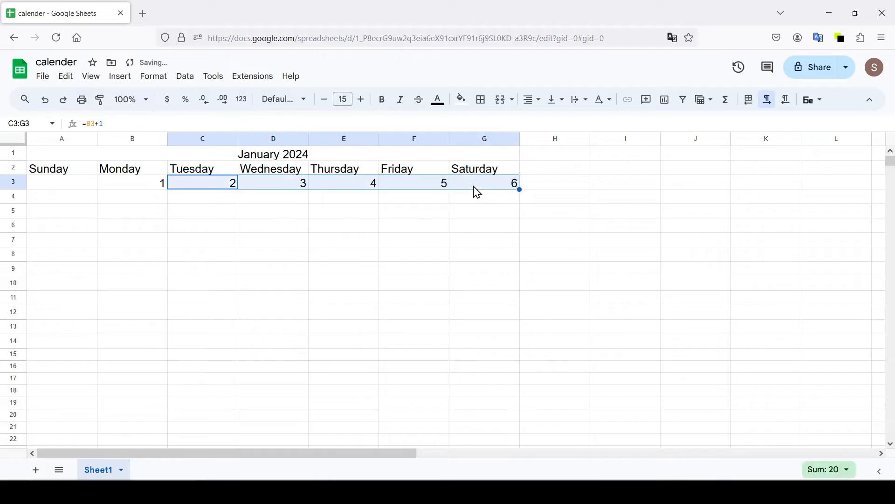
Enter the formula =G3+1 in A4 to start the second week under Sunday.
{"action": "key", "text": "ctrl+plus"}
{"action": "left_click", "coordinate": [66, 208]}
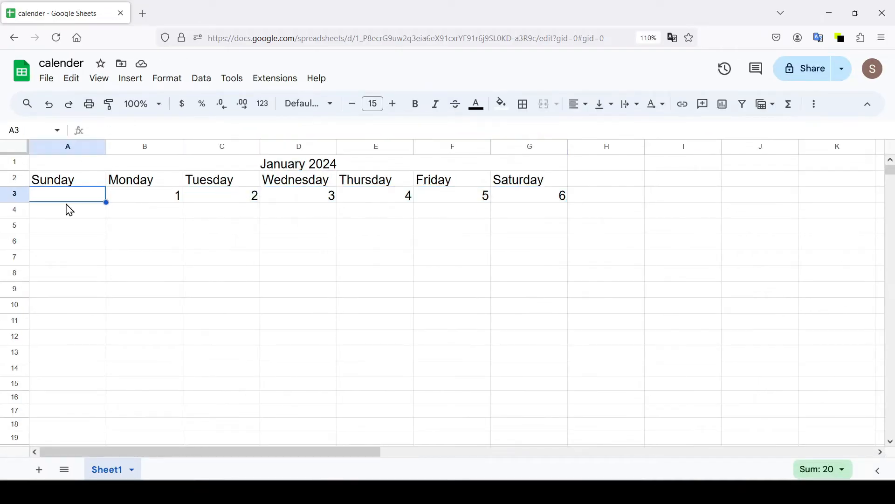
{"action": "type", "text": "="}
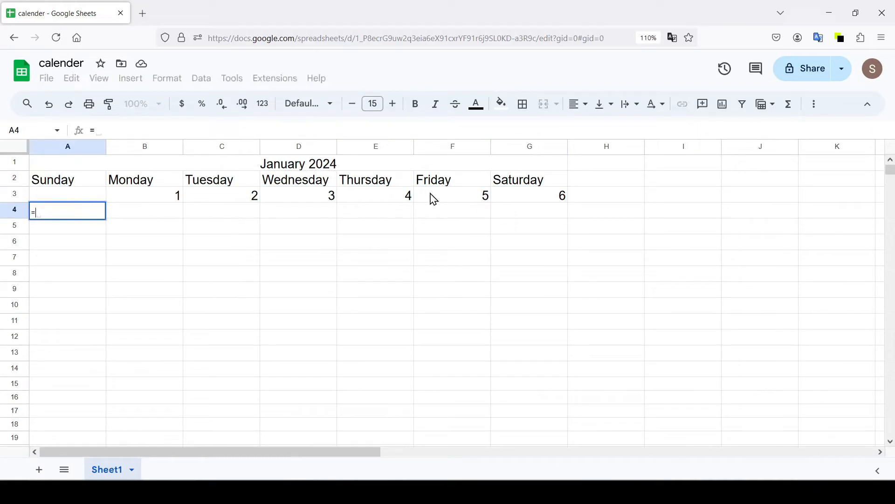
{"action": "left_click", "coordinate": [512, 199]}
{"action": "type", "text": "+1"}
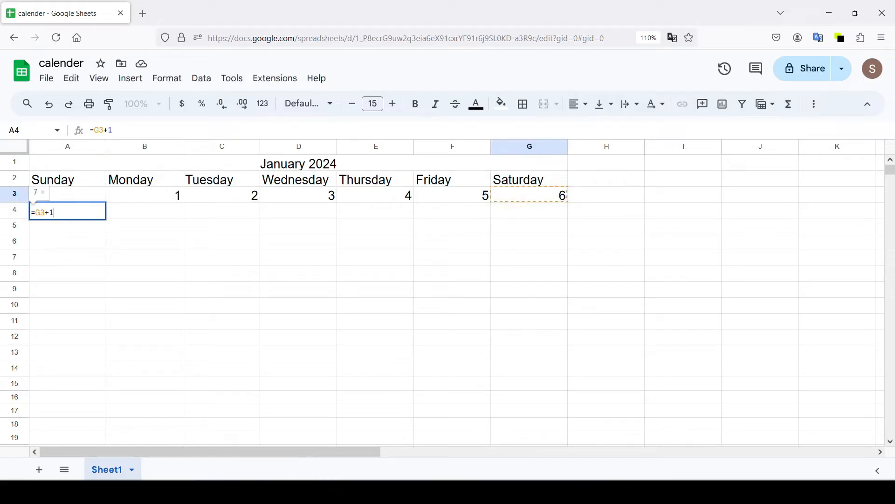
{"action": "key", "text": "Return"}
Enter the formula =A4+1 in B4 and fill it across to G4.
{"action": "left_click", "coordinate": [173, 213]}
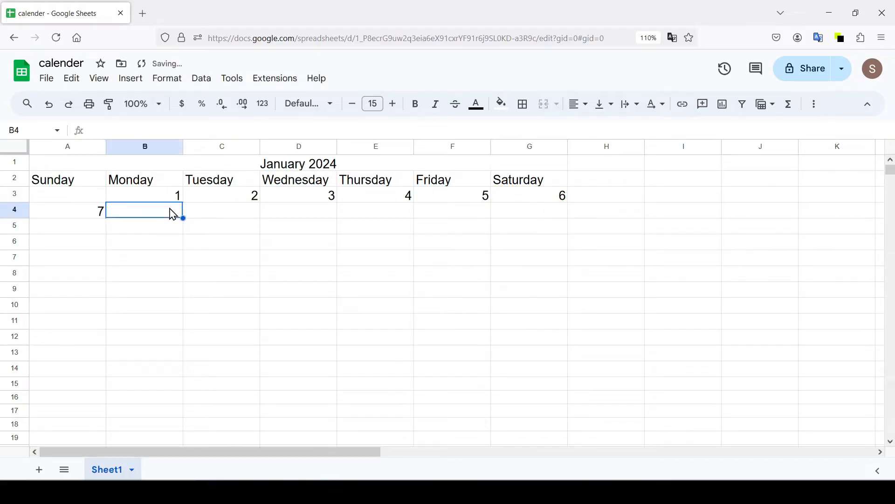
{"action": "type", "text": "="}
{"action": "left_click", "coordinate": [82, 220]}
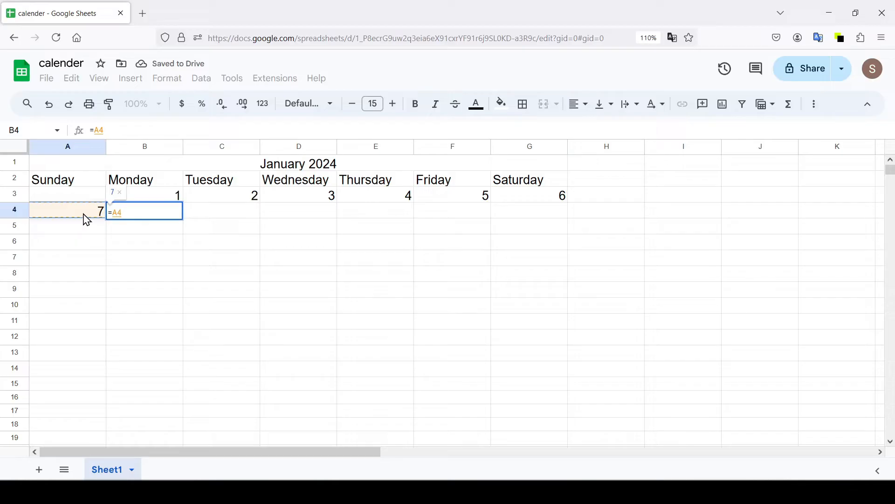
{"action": "type", "text": "+1"}
{"action": "key", "text": "Return"}
{"action": "left_click", "coordinate": [168, 219]}
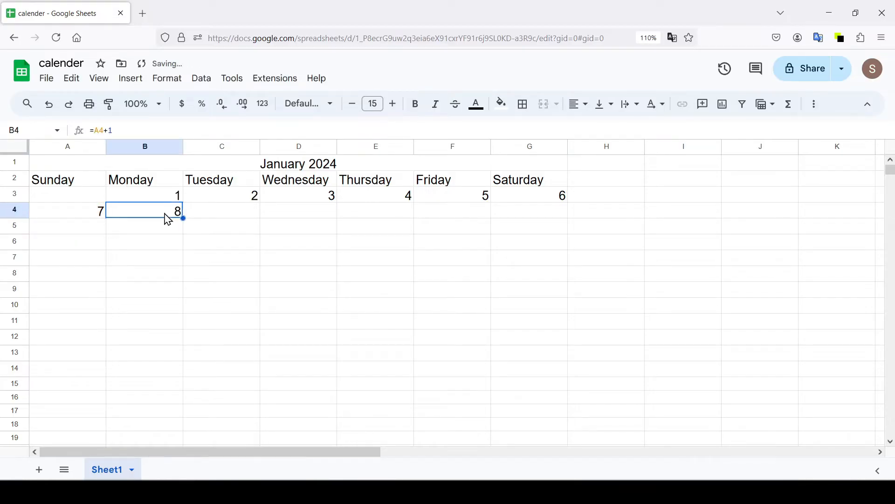
{"action": "left_click_drag", "start_coordinate": [184, 214], "coordinate": [561, 216]}
Copy the second week's formulas in A4:G4 and paste them into rows 5, 6 and 7.
{"action": "left_click", "coordinate": [85, 218]}
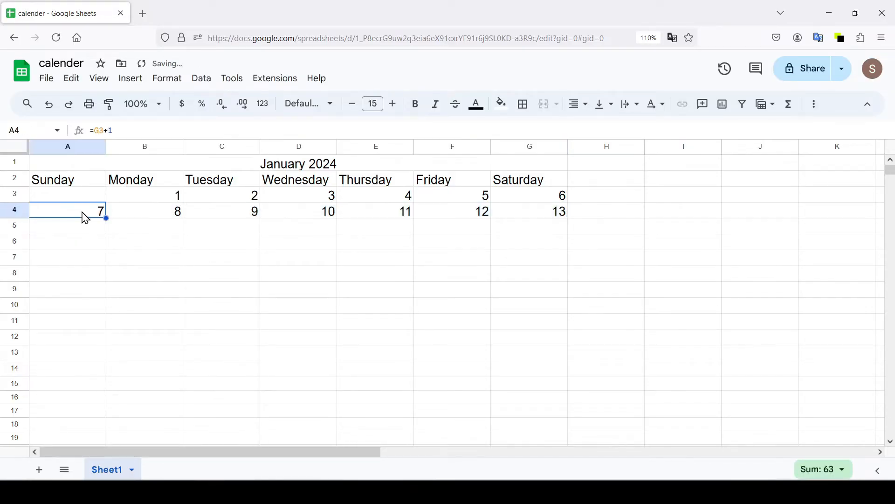
{"action": "left_click_drag", "start_coordinate": [85, 218], "coordinate": [532, 216]}
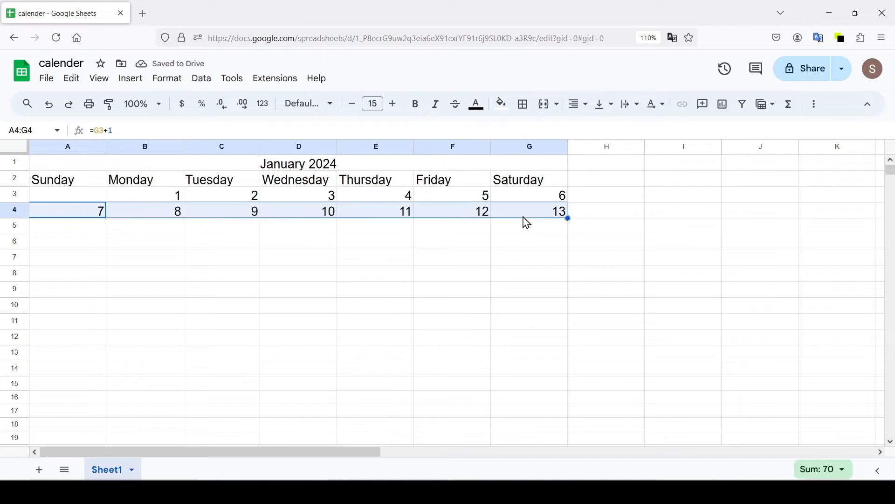
{"action": "left_click_drag", "start_coordinate": [79, 228], "coordinate": [549, 230]}
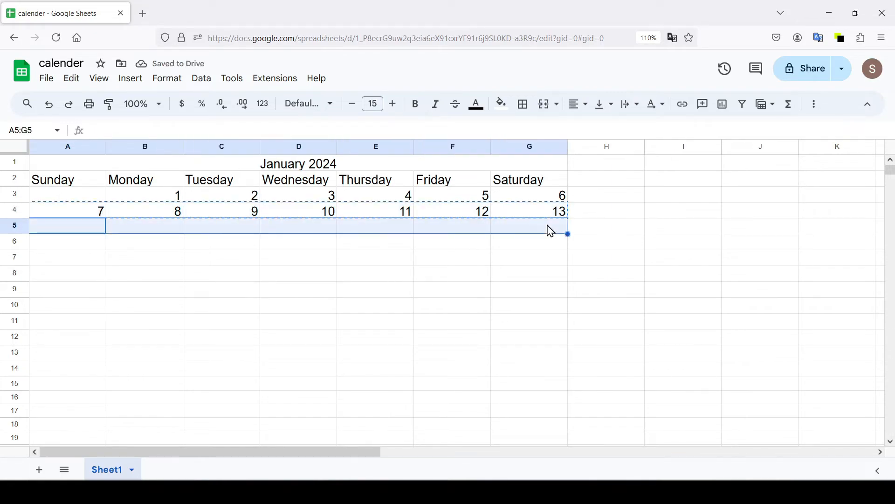
{"action": "key", "text": "ctrl+v"}
{"action": "left_click_drag", "start_coordinate": [91, 245], "coordinate": [528, 246]}
{"action": "key", "text": "ctrl+v"}
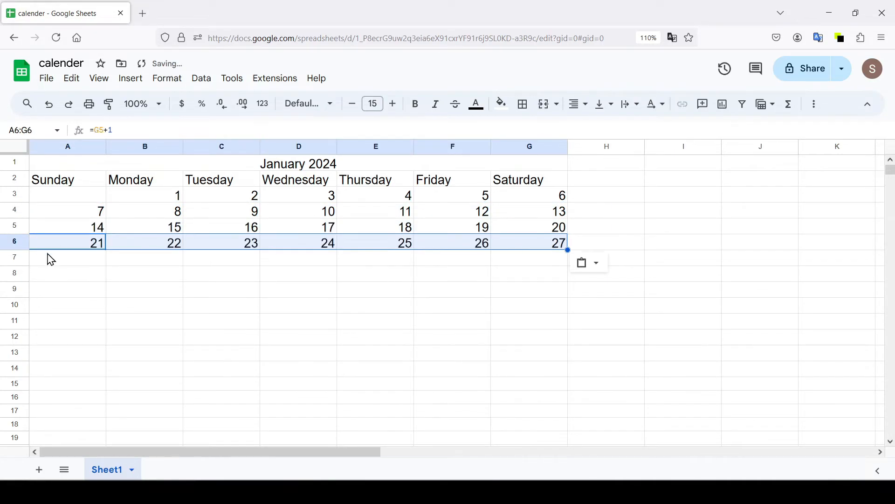
{"action": "left_click", "coordinate": [80, 260]}
{"action": "left_click_drag", "start_coordinate": [82, 266], "coordinate": [530, 264]}
{"action": "key", "text": "ctrl+v"}
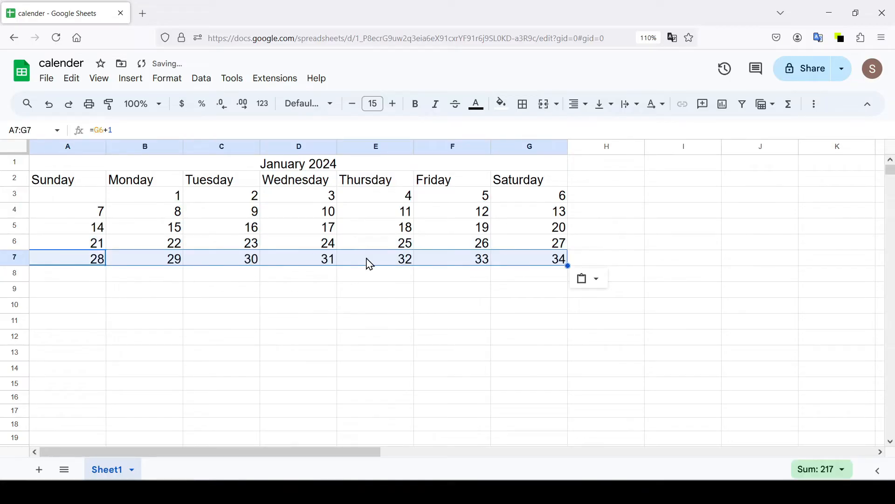
Clear the surplus dates after 31 in cells E7:G7.
{"action": "left_click", "coordinate": [414, 264]}
{"action": "left_click_drag", "start_coordinate": [414, 264], "coordinate": [526, 261]}
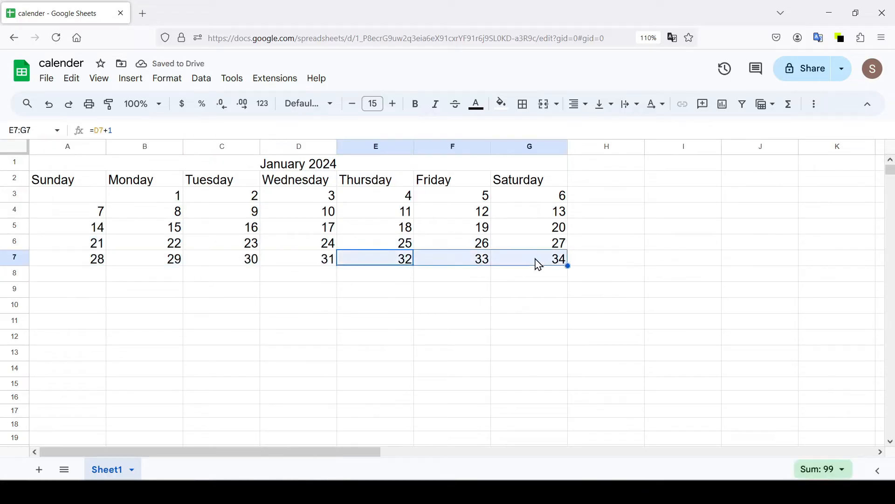
{"action": "key", "text": "Delete"}
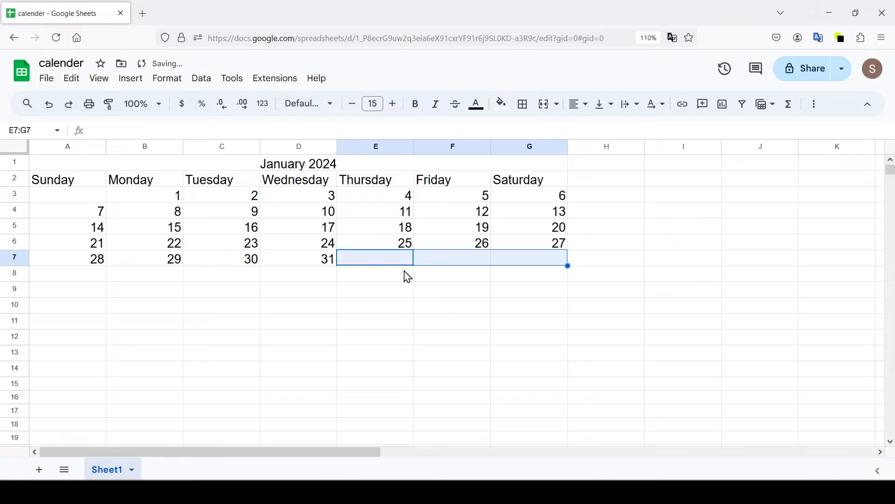
Insert one blank row below each of the first four week rows, leaving the dates in rows 3, 5, 7, 9 and 11.
{"action": "left_click", "coordinate": [86, 201]}
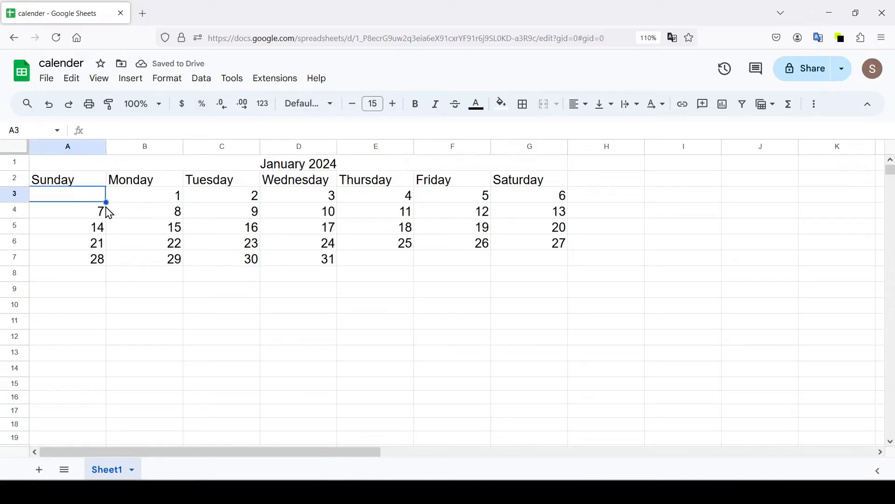
{"action": "left_click", "coordinate": [15, 199]}
{"action": "right_click", "coordinate": [15, 194]}
{"action": "left_click", "coordinate": [125, 275]}
{"action": "right_click", "coordinate": [16, 229]}
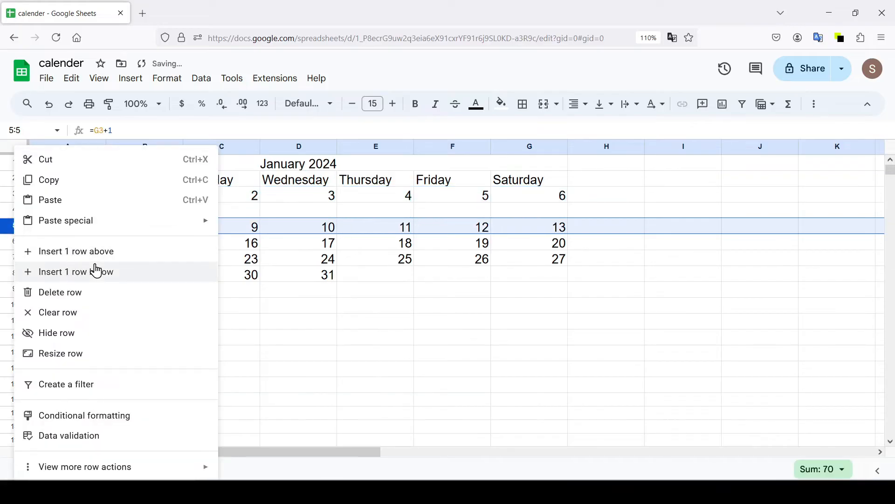
{"action": "left_click", "coordinate": [96, 272]}
{"action": "right_click", "coordinate": [16, 259]}
{"action": "left_click", "coordinate": [101, 275]}
{"action": "right_click", "coordinate": [15, 290]}
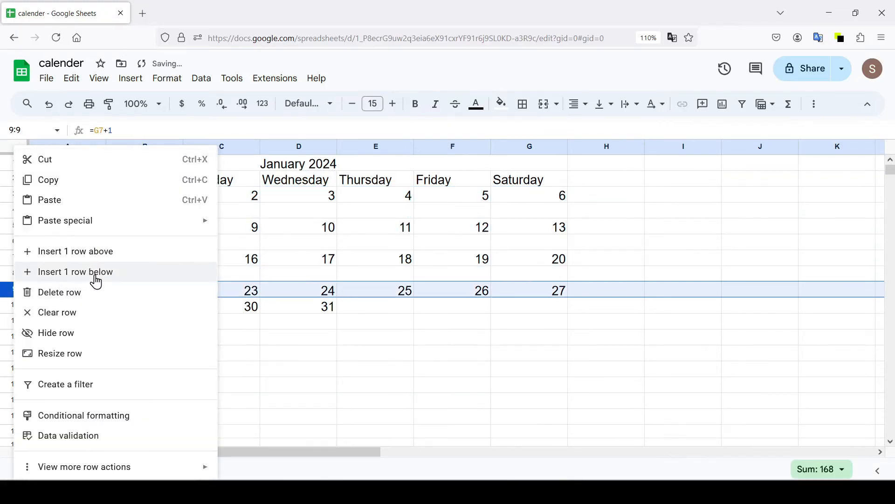
{"action": "left_click", "coordinate": [97, 276]}
Set the height of the blank rows 4, 6, 8 and 10 to 70 pixels.
{"action": "left_click", "coordinate": [15, 211]}
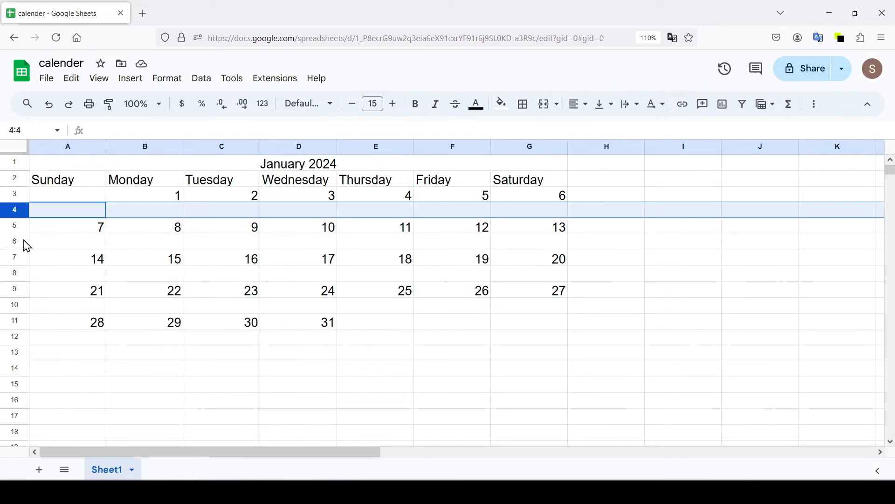
{"action": "left_click", "coordinate": [16, 241], "text": "ctrl"}
{"action": "left_click", "coordinate": [15, 273], "text": "ctrl"}
{"action": "left_click", "coordinate": [16, 305], "text": "ctrl"}
{"action": "right_click", "coordinate": [16, 305]}
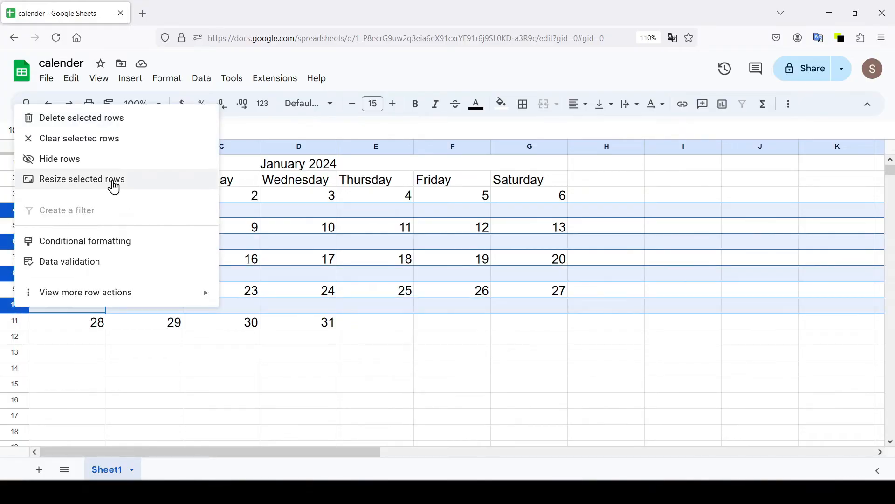
{"action": "left_click", "coordinate": [115, 180]}
{"action": "type", "text": "70"}
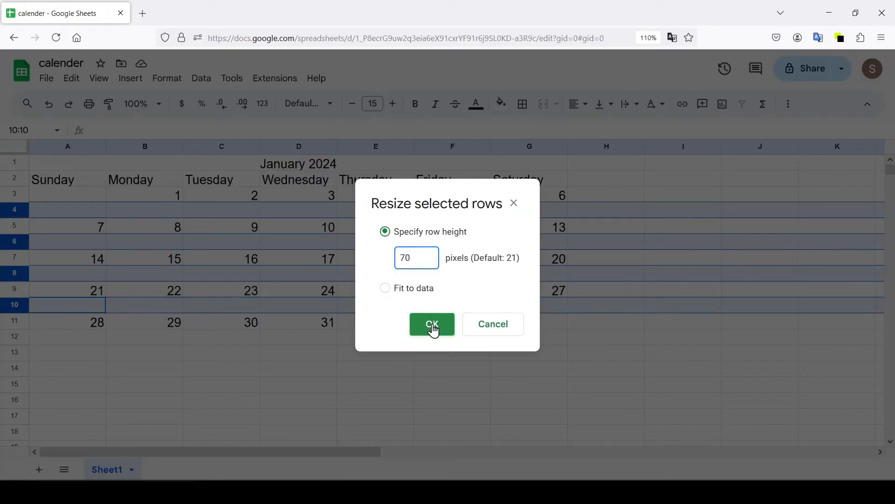
{"action": "left_click", "coordinate": [433, 325]}
Change the font of the whole sheet to Lexend.
{"action": "left_click", "coordinate": [17, 149]}
{"action": "left_click", "coordinate": [330, 105]}
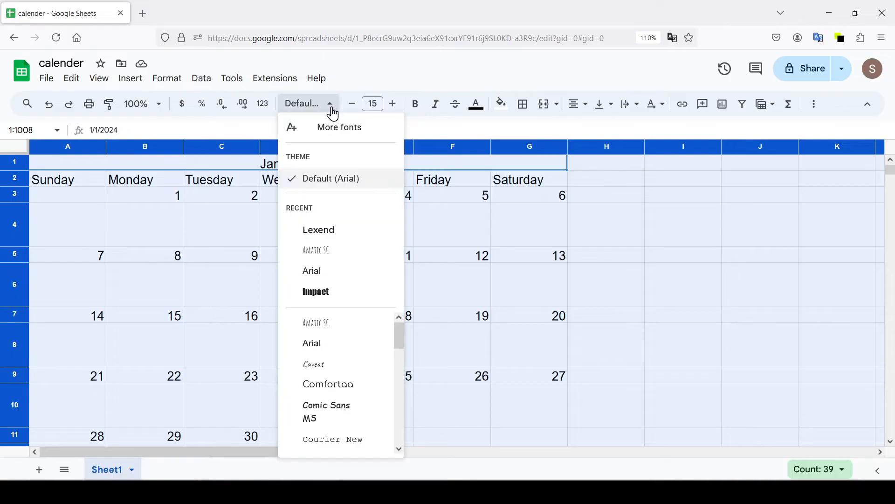
{"action": "left_click", "coordinate": [332, 231]}
Fill the blank note cells in columns A to G of rows 4, 6, 8 and 10 with light green.
{"action": "left_click", "coordinate": [530, 233]}
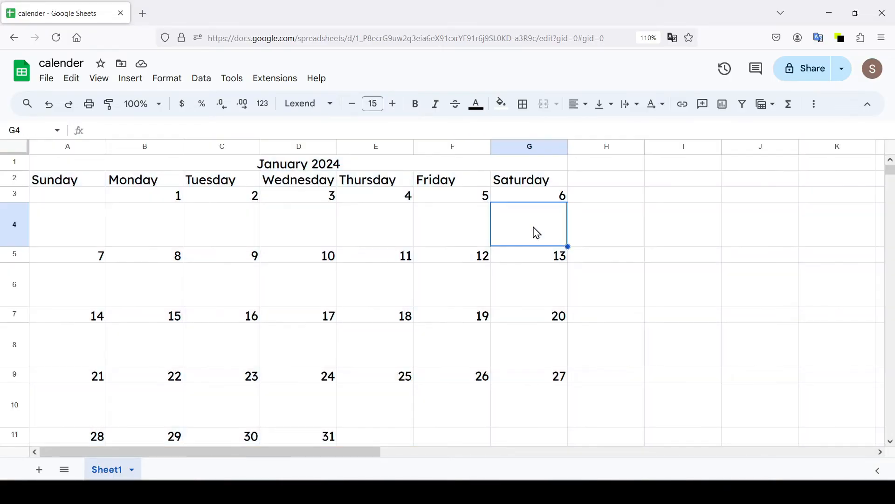
{"action": "left_click_drag", "start_coordinate": [536, 233], "coordinate": [70, 224]}
{"action": "left_click_drag", "start_coordinate": [530, 300], "coordinate": [80, 296]}
{"action": "left_click_drag", "start_coordinate": [532, 355], "coordinate": [70, 347]}
{"action": "mouse_move", "coordinate": [531, 406]}
{"action": "left_mouse_down"}
{"action": "mouse_move", "coordinate": [136, 413]}
{"action": "mouse_move", "coordinate": [70, 406]}
{"action": "left_mouse_up"}
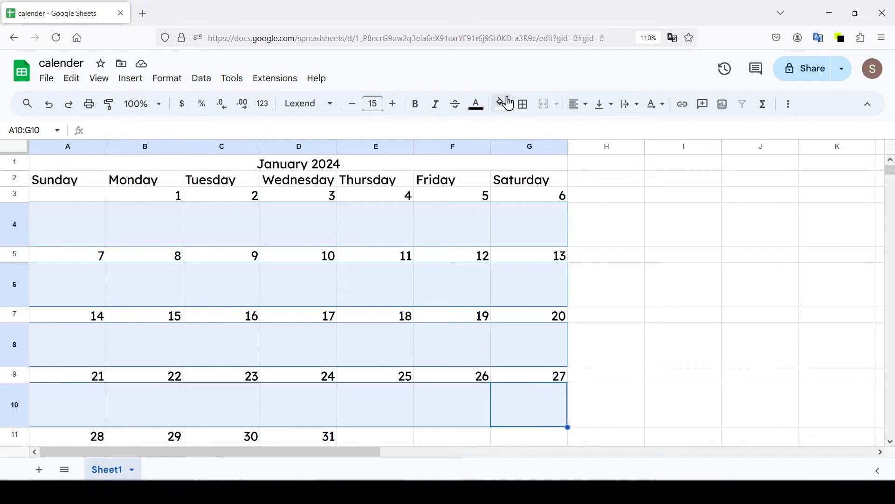
{"action": "left_click", "coordinate": [501, 103]}
{"action": "left_click", "coordinate": [565, 206]}
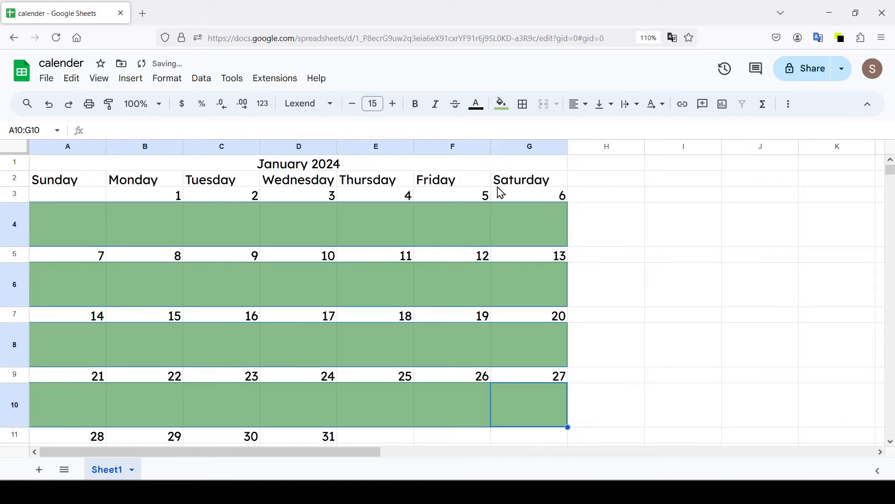
Fill the merged January 2024 title cell with light orange.
{"action": "left_click", "coordinate": [402, 163]}
{"action": "left_click", "coordinate": [501, 103]}
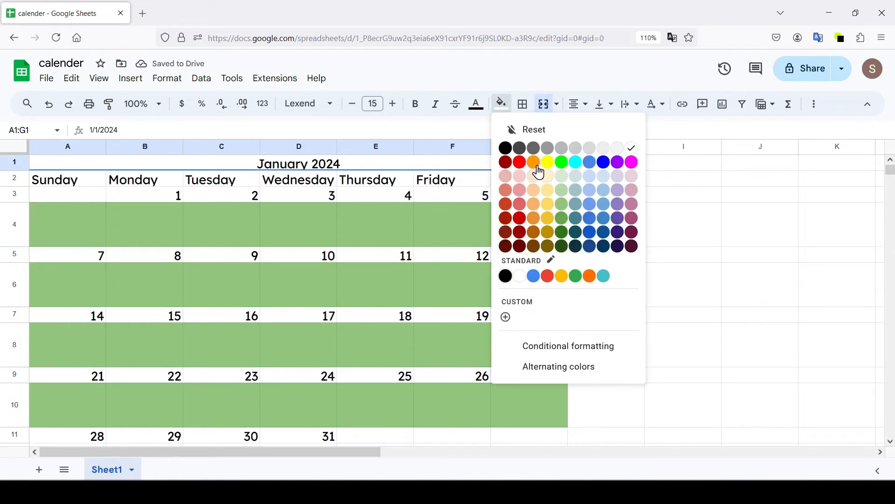
{"action": "left_click", "coordinate": [533, 190]}
Duplicate Sheet1 and change the title on the copy to February 2024.
{"action": "right_click", "coordinate": [101, 472]}
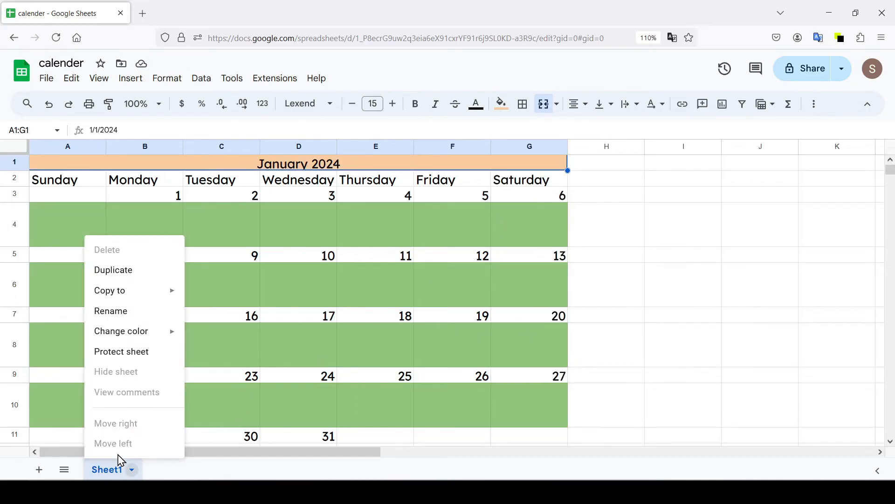
{"action": "left_click", "coordinate": [123, 275]}
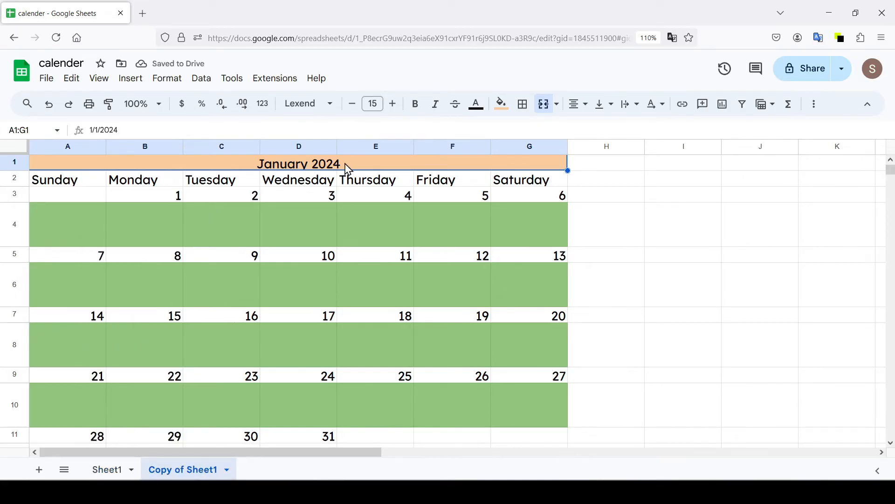
{"action": "type", "text": "F"}
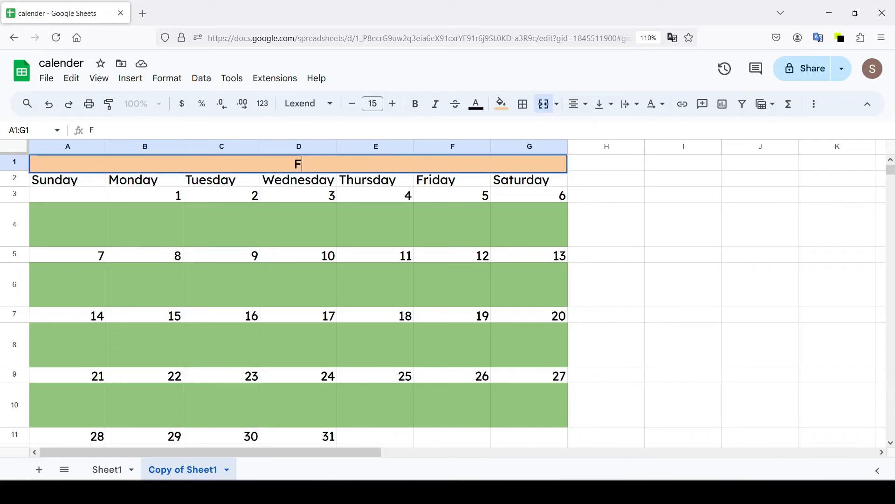
{"action": "type", "text": "ebruary"}
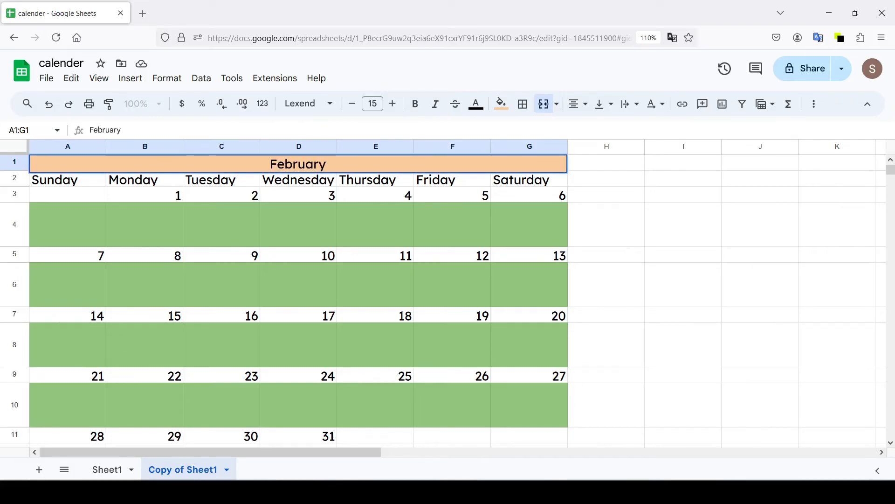
{"action": "type", "text": " 2024"}
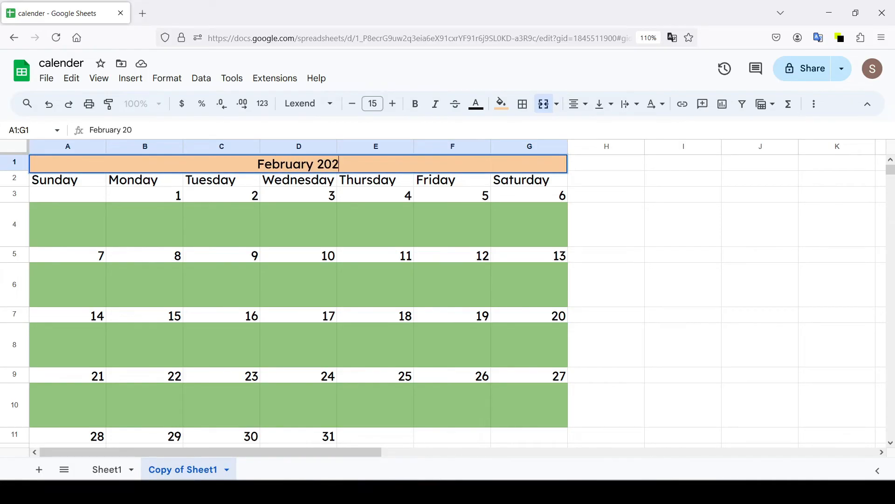
Enter 1 under Thursday in E3 of the February sheet and clear the leftover dates in B3:D3.
{"action": "left_click", "coordinate": [389, 193]}
{"action": "type", "text": "1"}
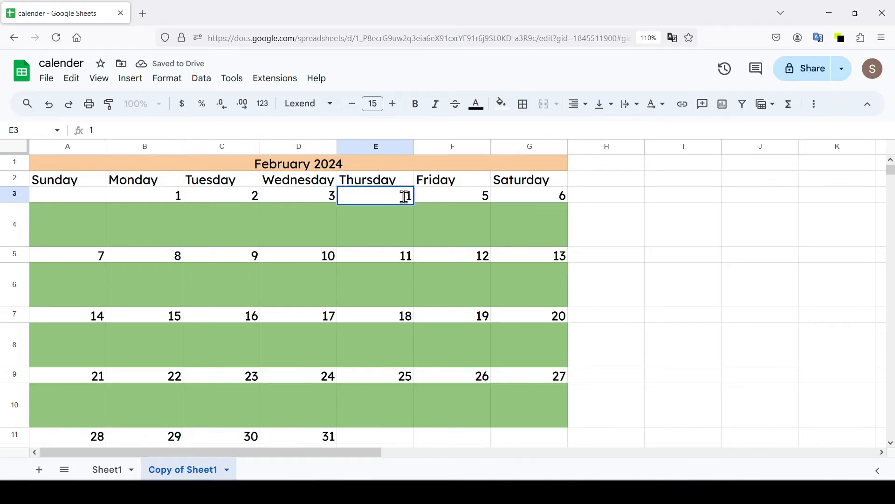
{"action": "key", "text": "Return"}
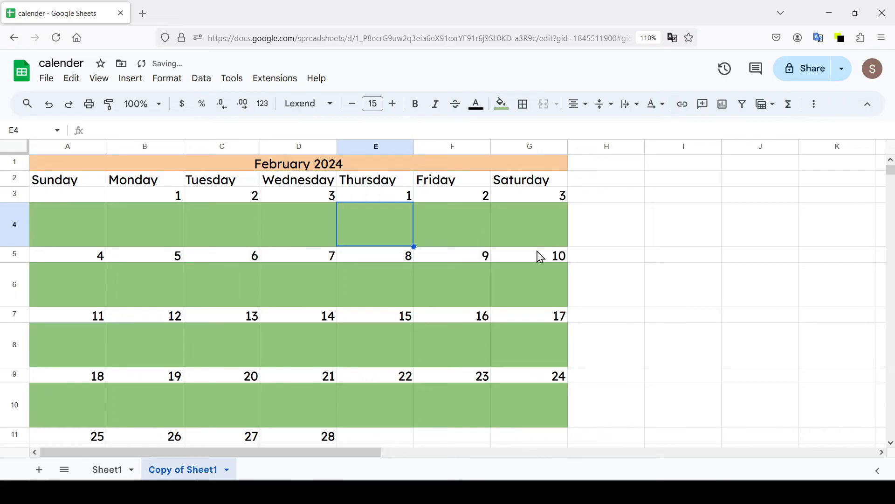
{"action": "left_click", "coordinate": [321, 196]}
{"action": "left_click", "coordinate": [177, 200]}
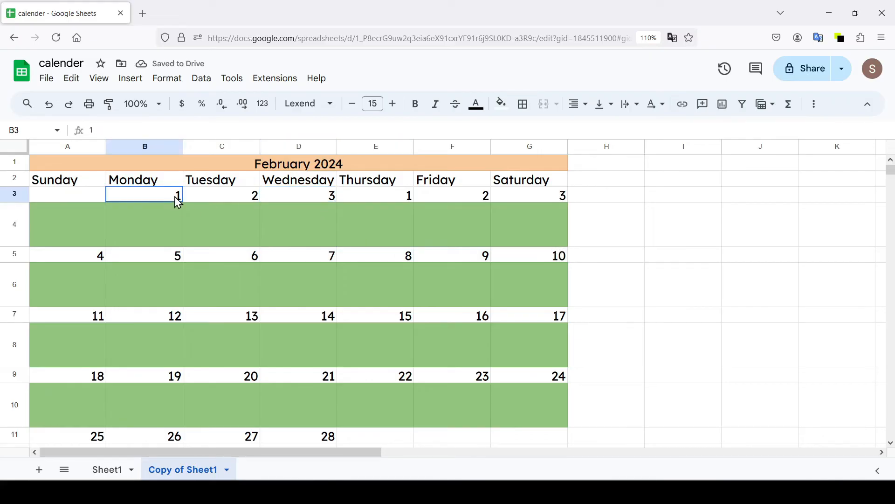
{"action": "left_click_drag", "start_coordinate": [178, 202], "coordinate": [307, 202]}
{"action": "key", "text": "Delete"}
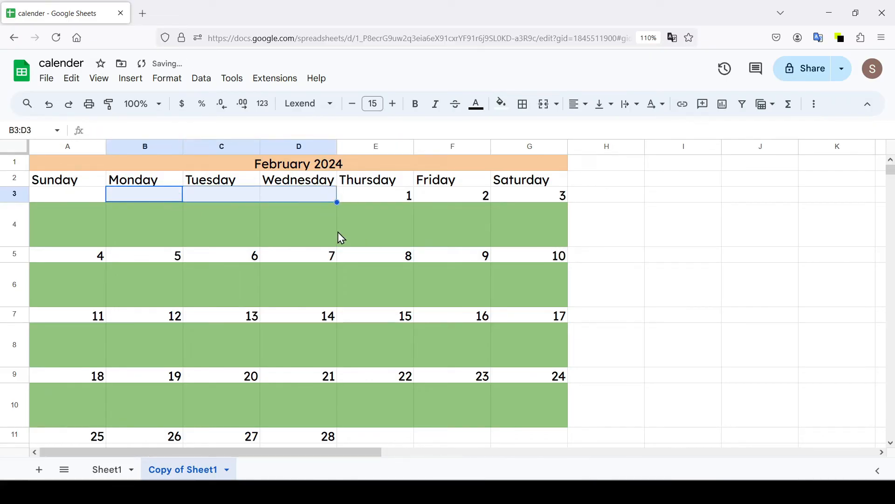
Enter 29 in E11 as the last date of February.
{"action": "left_click", "coordinate": [371, 443]}
{"action": "type", "text": "29"}
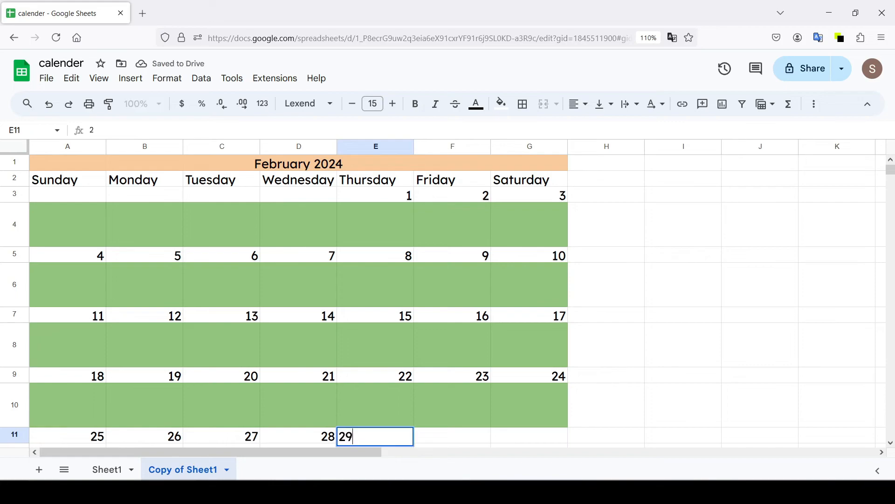
{"action": "key", "text": "Return"}
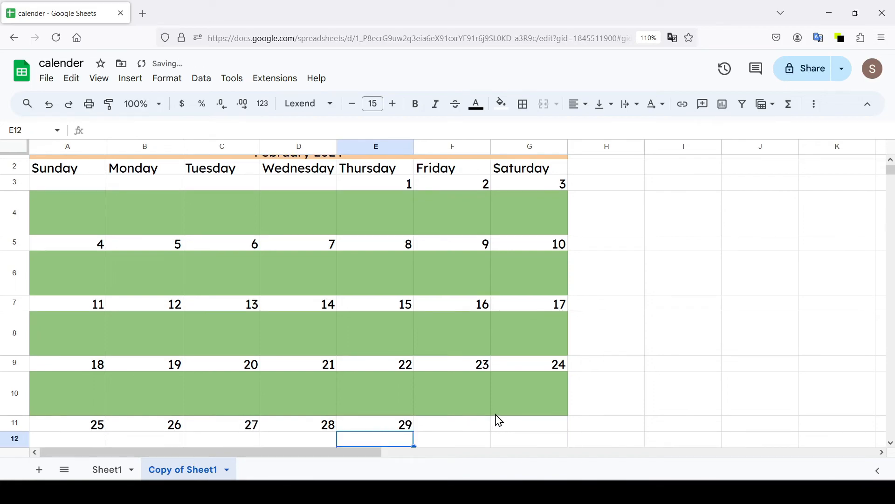
Enter Work in B4 under Monday and fill it across to Friday in F4.
{"action": "scroll", "coordinate": [308, 317], "scroll_direction": "up", "scroll_amount": 1}
{"action": "left_click", "coordinate": [146, 222]}
{"action": "type", "text": "Work"}
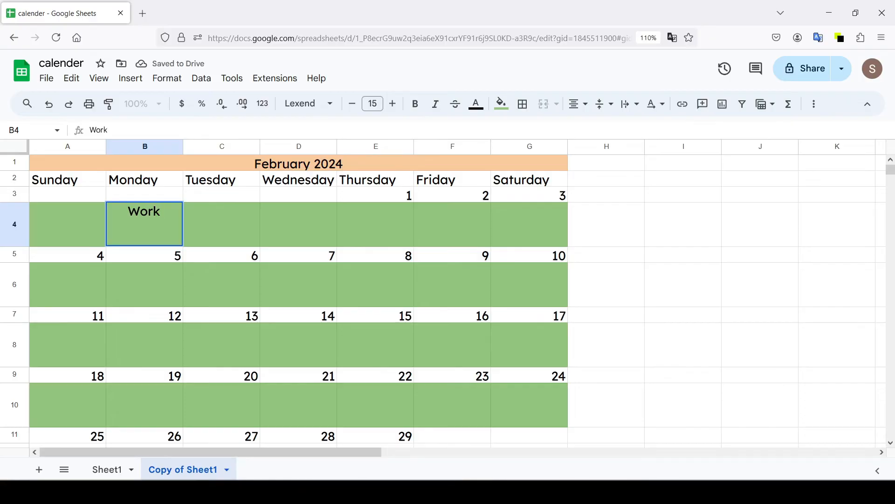
{"action": "left_click", "coordinate": [203, 222]}
{"action": "left_click", "coordinate": [177, 240]}
{"action": "left_click_drag", "start_coordinate": [182, 245], "coordinate": [481, 224]}
Enter Party in G4 under Saturday the 3rd.
{"action": "left_click", "coordinate": [534, 224]}
{"action": "type", "text": "Party"}
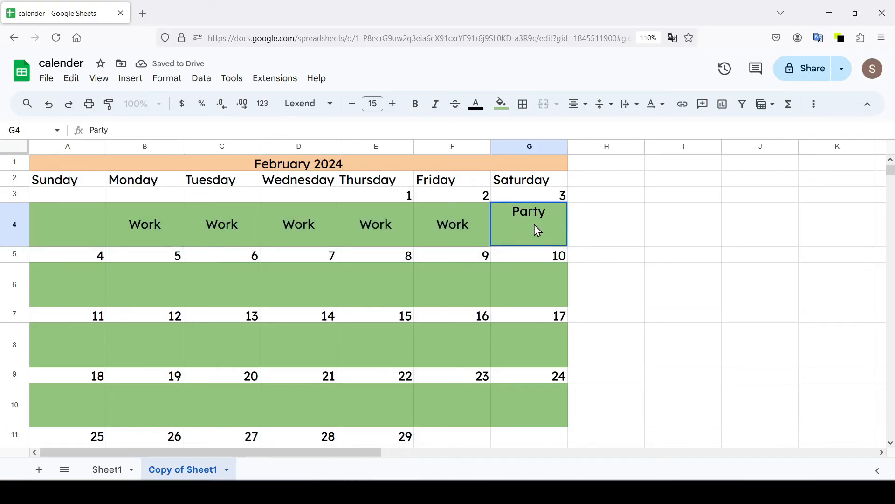
{"action": "key", "text": "Return"}
{"action": "left_click", "coordinate": [598, 225]}
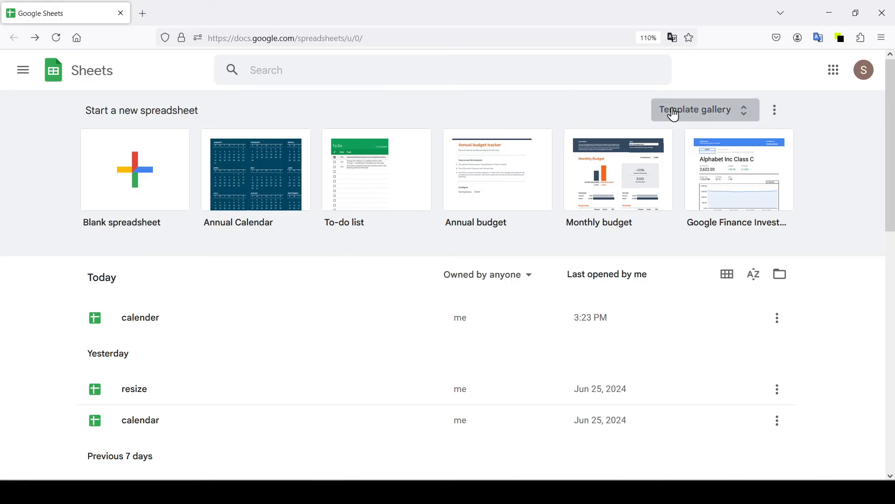
Browse the Google Sheets template gallery and create a new spreadsheet from the Annual Calendar template.
{"action": "left_click", "coordinate": [736, 119]}
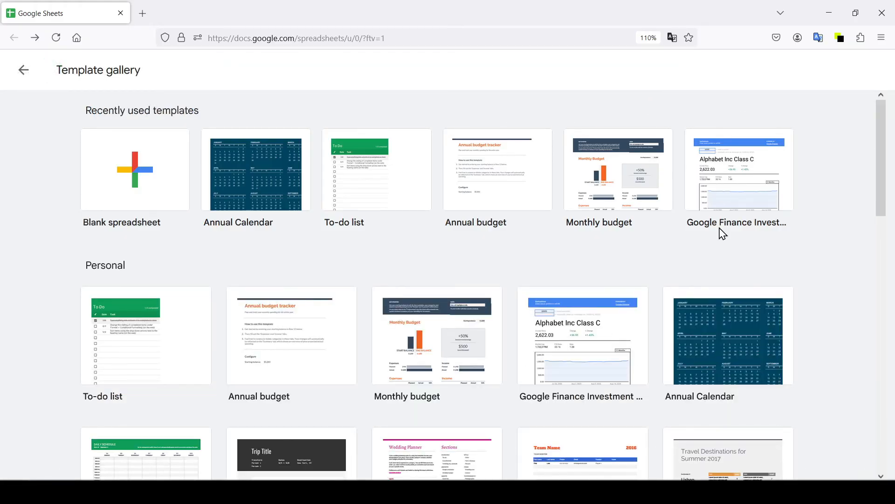
{"action": "scroll", "coordinate": [695, 284], "scroll_direction": "down", "scroll_amount": 3}
{"action": "scroll", "coordinate": [747, 345], "scroll_direction": "up", "scroll_amount": 3}
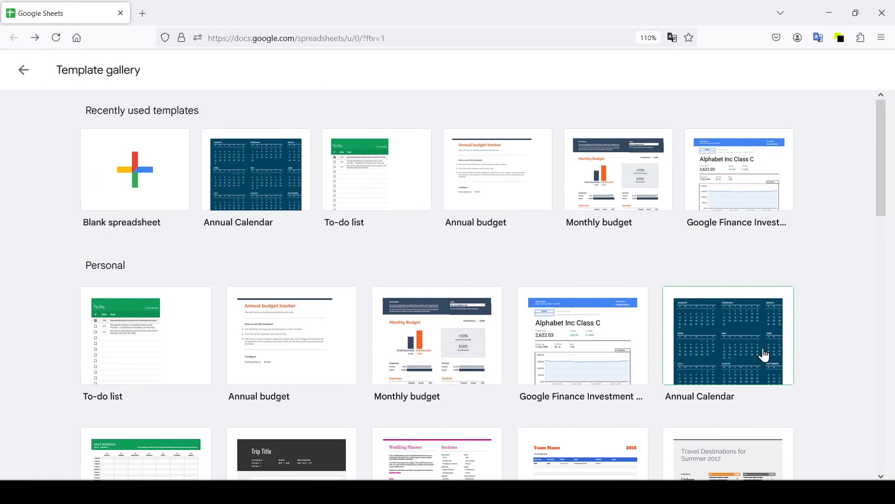
{"action": "left_click", "coordinate": [746, 346]}
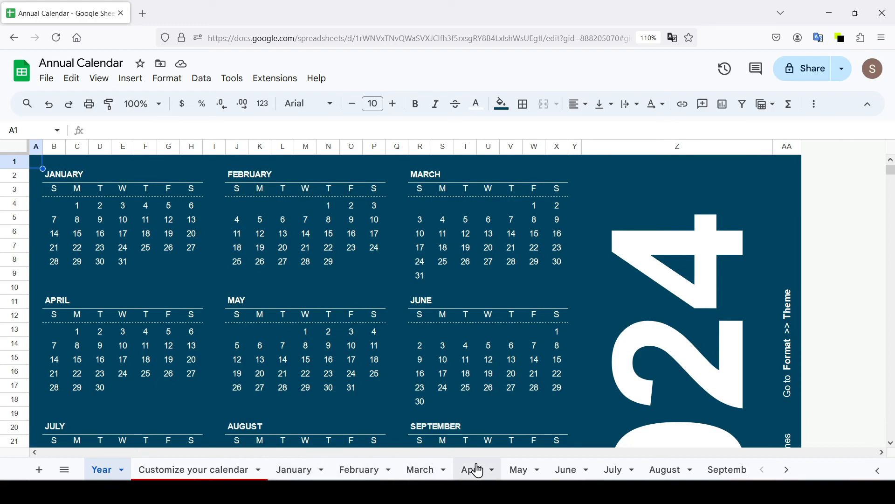
On the March sheet, enter work as the note under Wednesday the 6th and Thursday the 7th.
{"action": "left_click", "coordinate": [421, 473]}
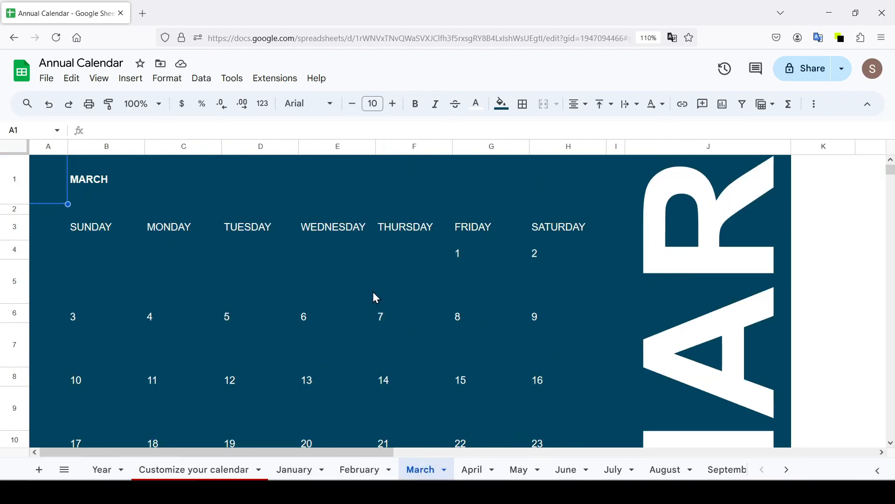
{"action": "left_click", "coordinate": [348, 348]}
{"action": "type", "text": "work"}
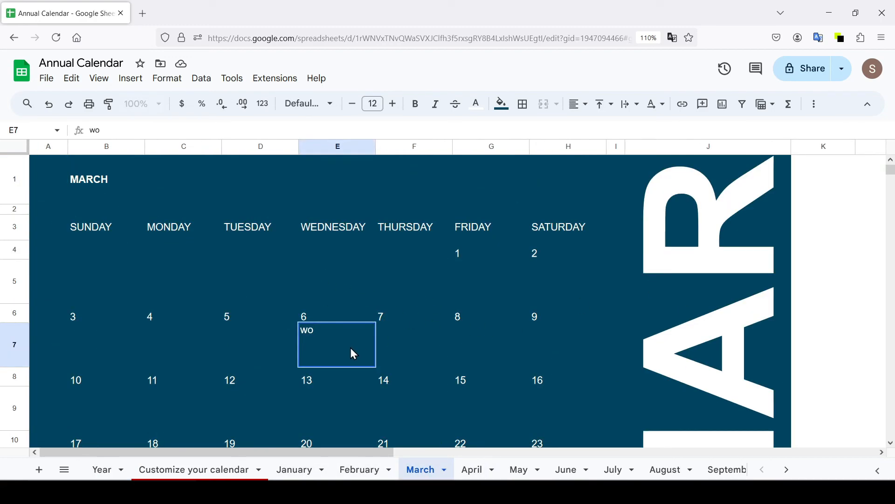
{"action": "left_click", "coordinate": [412, 343]}
{"action": "type", "text": "work"}
{"action": "left_click", "coordinate": [493, 360]}
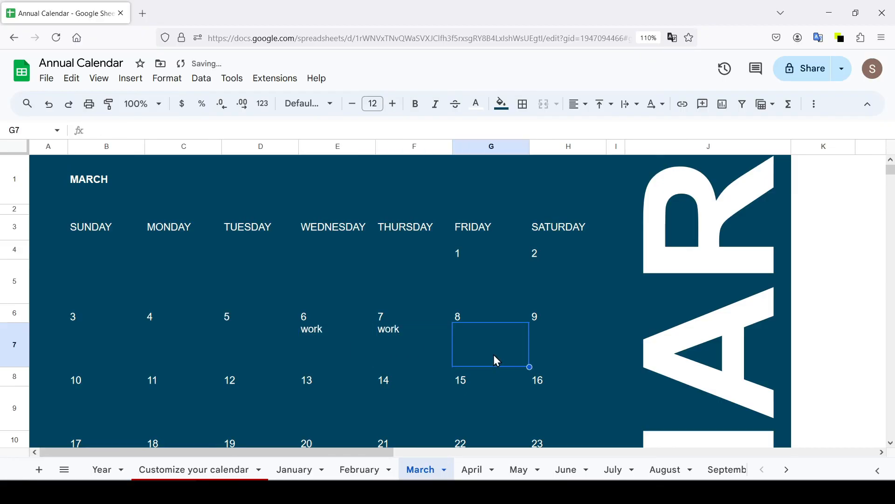
{"action": "left_click", "coordinate": [402, 364]}
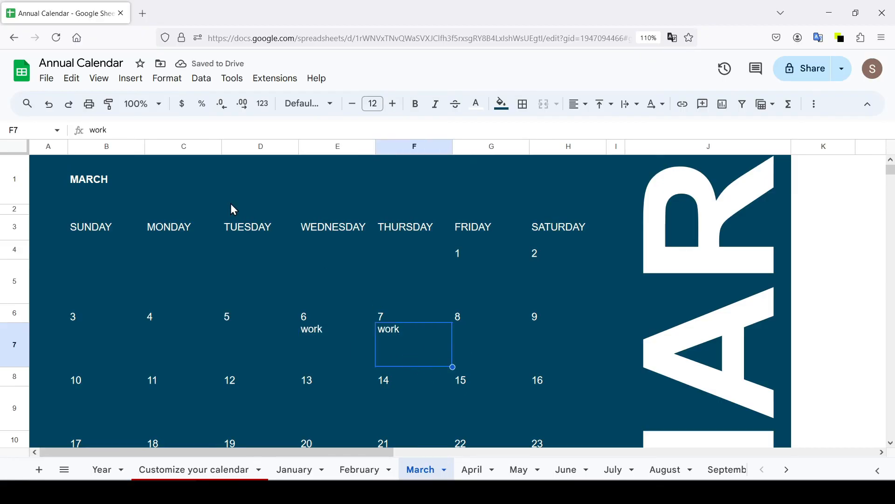
Try out the Standard, Simple Light and Streamline spreadsheet themes and apply the Paradigm theme.
{"action": "left_click", "coordinate": [170, 79]}
{"action": "left_click", "coordinate": [207, 110]}
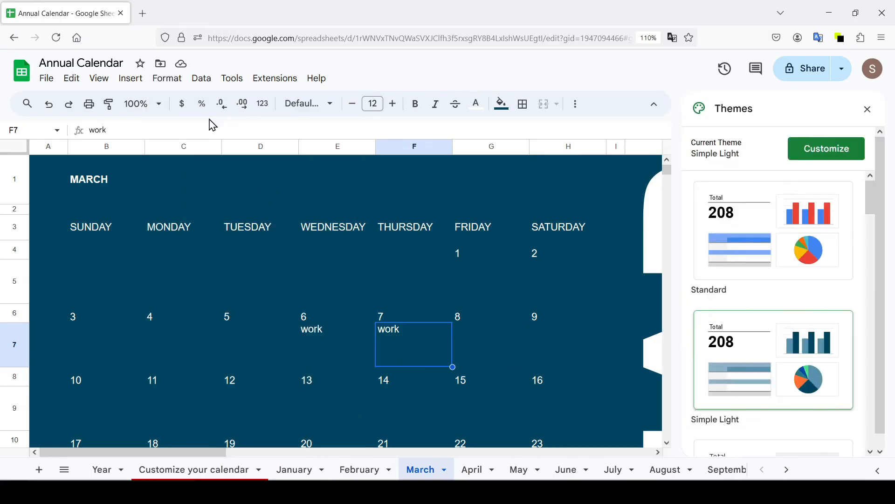
{"action": "left_click", "coordinate": [799, 260]}
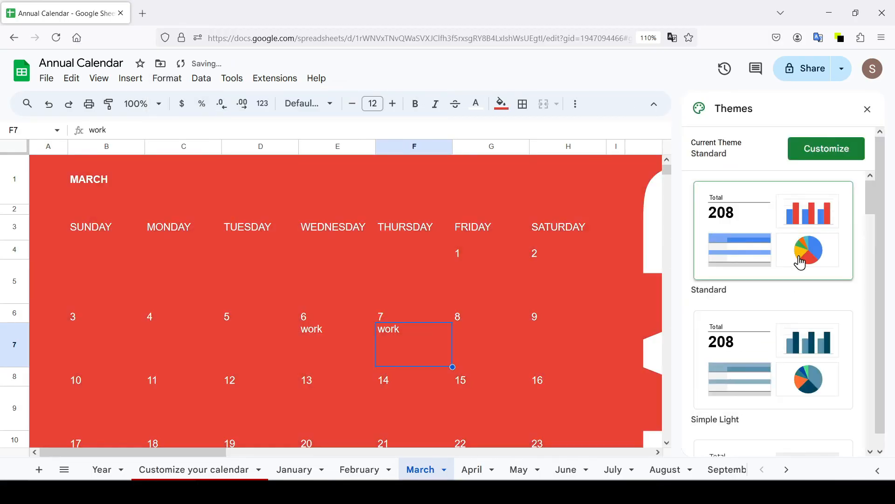
{"action": "scroll", "coordinate": [799, 261], "scroll_direction": "down", "scroll_amount": 2}
{"action": "left_click", "coordinate": [798, 294]}
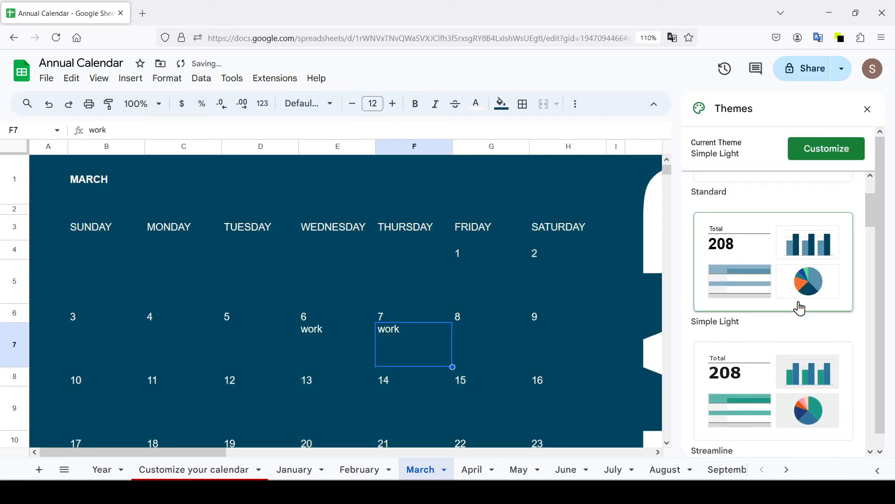
{"action": "left_click", "coordinate": [805, 386]}
{"action": "scroll", "coordinate": [806, 382], "scroll_direction": "down", "scroll_amount": 2}
{"action": "left_click", "coordinate": [791, 386]}
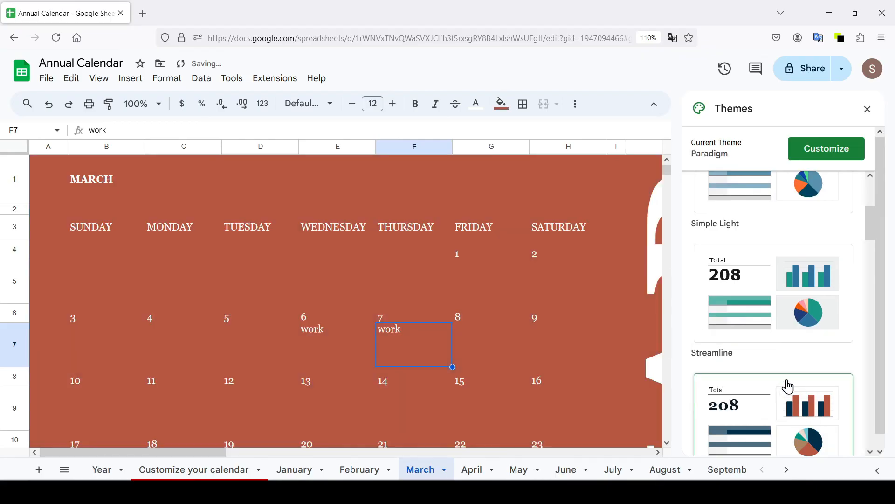
Customize the Paradigm theme with yellow as the text color and magenta as the chart background.
{"action": "left_click", "coordinate": [829, 148]}
{"action": "left_click", "coordinate": [842, 384]}
{"action": "left_click", "coordinate": [759, 262]}
{"action": "scroll", "coordinate": [803, 326], "scroll_direction": "down", "scroll_amount": 2}
{"action": "left_click", "coordinate": [843, 308]}
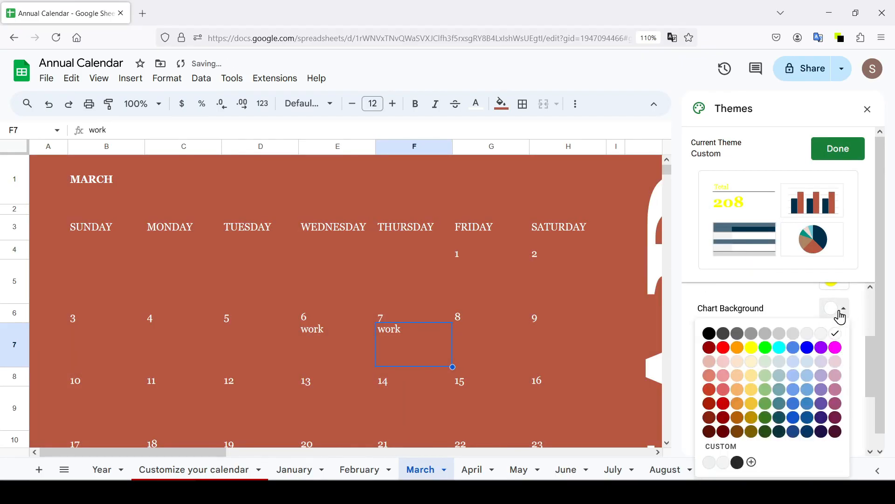
{"action": "left_click", "coordinate": [835, 356]}
Set the custom theme's Accent 4 color to dark orange and finish customizing the theme.
{"action": "left_click", "coordinate": [842, 424]}
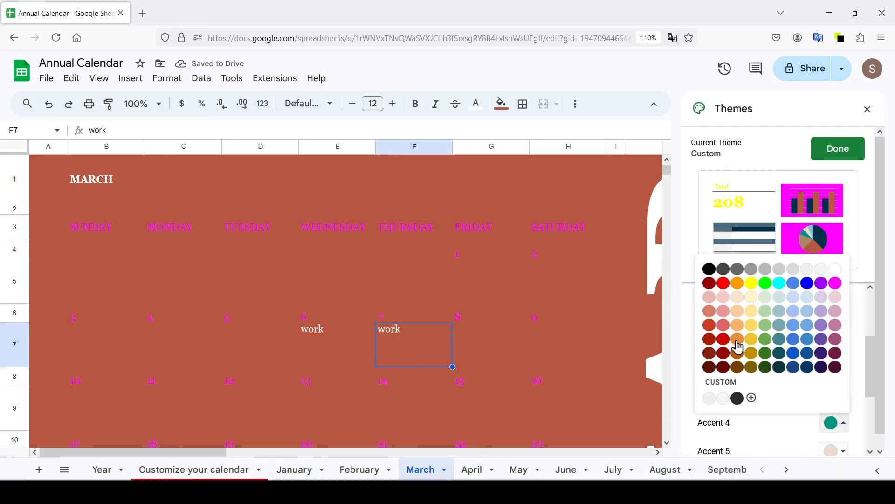
{"action": "left_click", "coordinate": [734, 346]}
{"action": "left_click", "coordinate": [838, 149]}
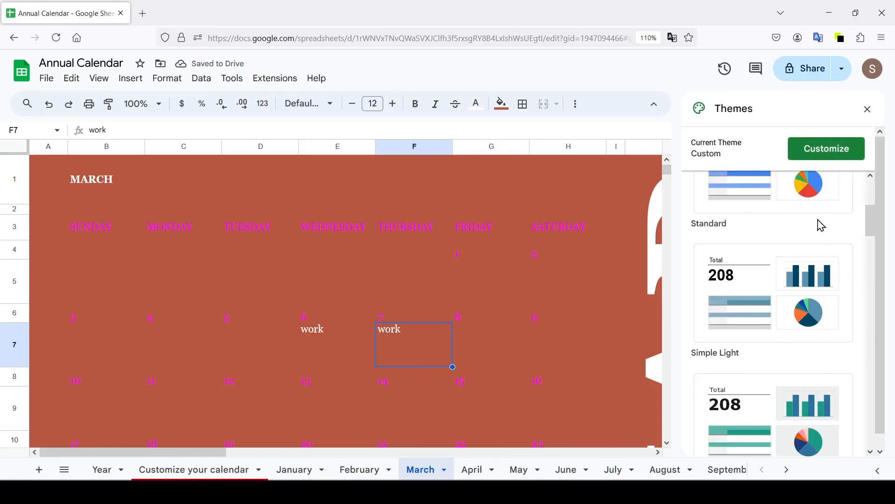